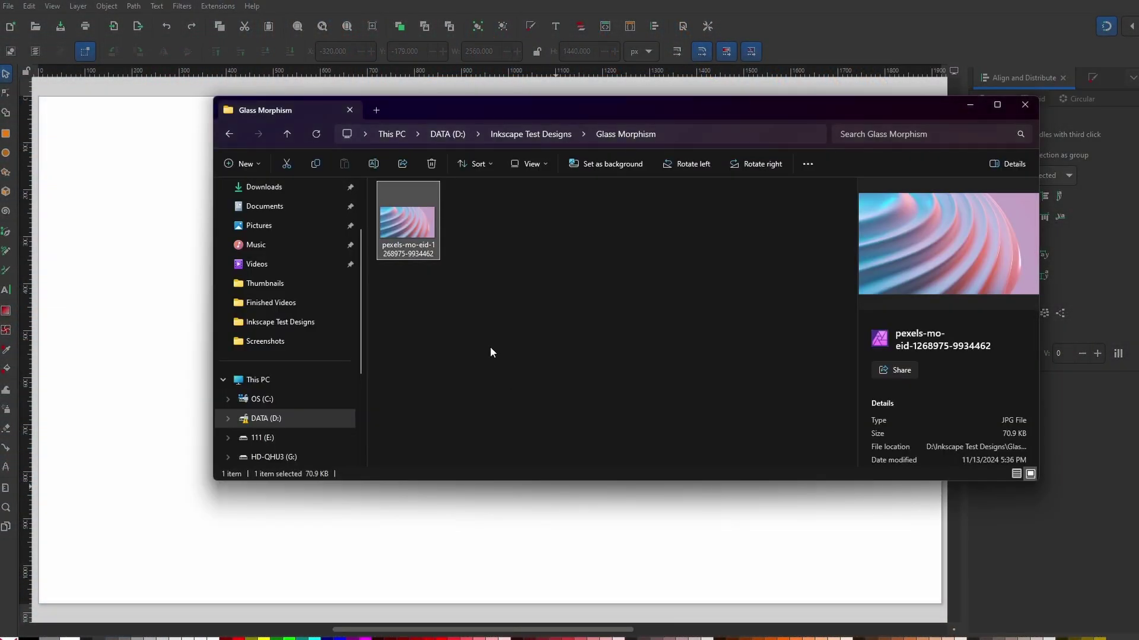
# Import the pink-blue wave JPG onto the canvas as an embedded image
pyautogui.moveTo(426, 237); pyautogui.dragTo(169, 267)
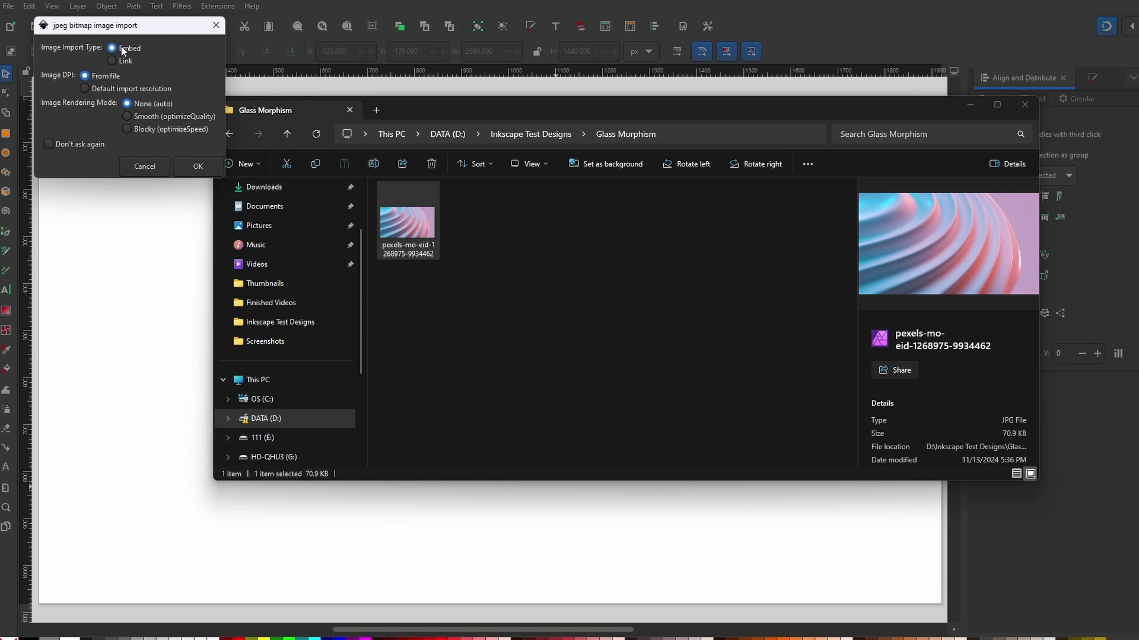
pyautogui.click(195, 166)
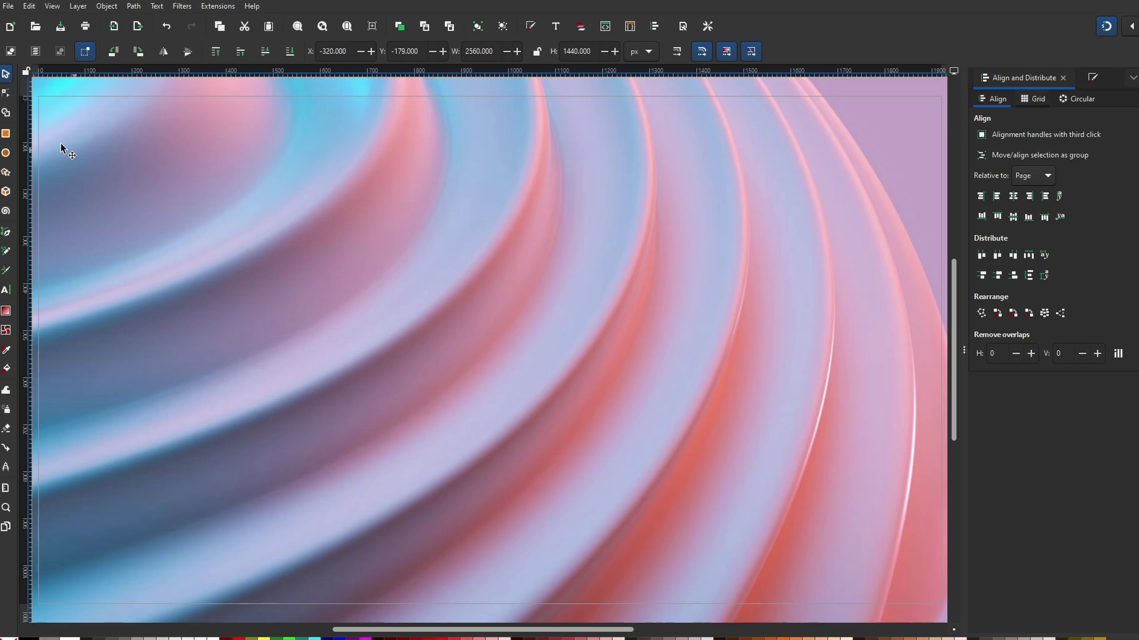
# Shrink the wave photo to 1920 × 1080 px at X 0 so it covers the page
pyautogui.scroll(-2, 344, 254)
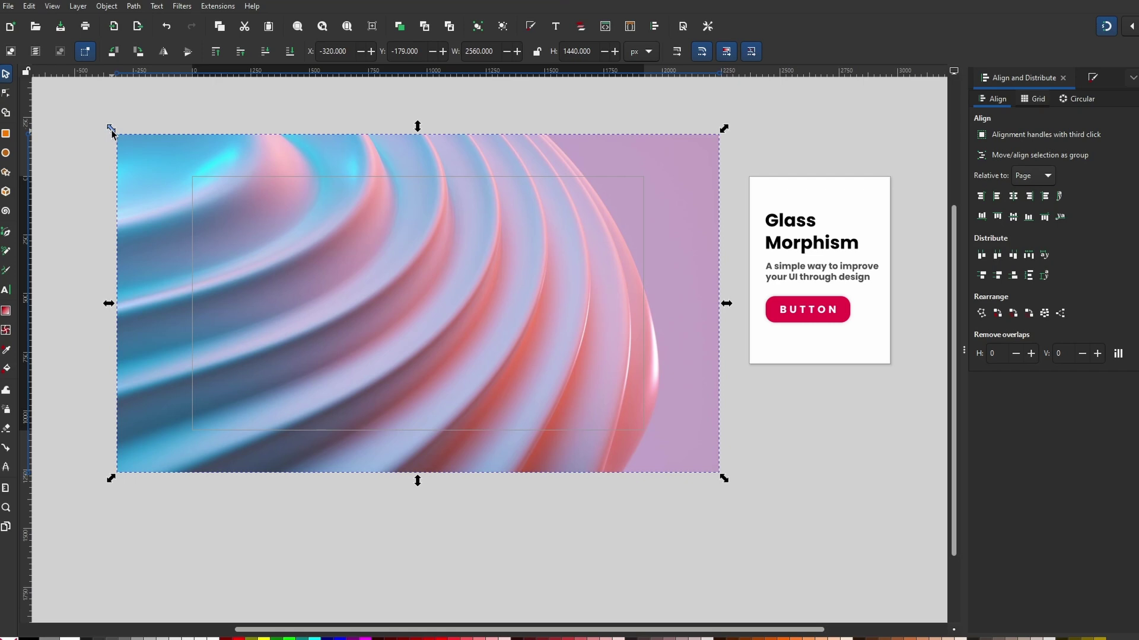
pyautogui.moveTo(111, 131); pyautogui.dragTo(176, 168)
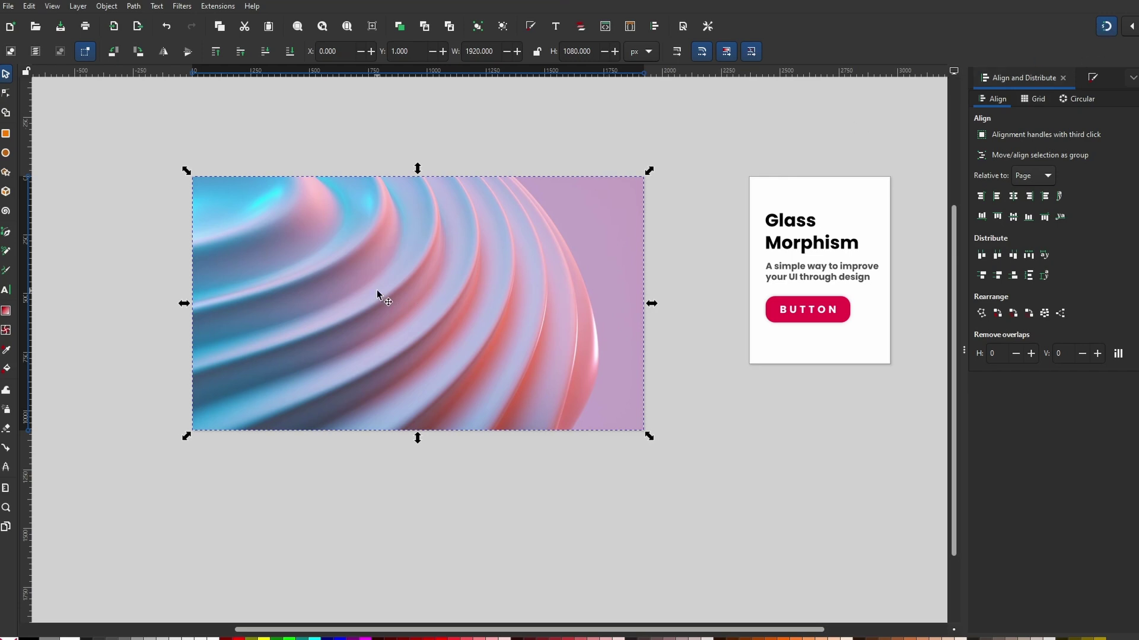
pyautogui.scroll(2, 258, 260)
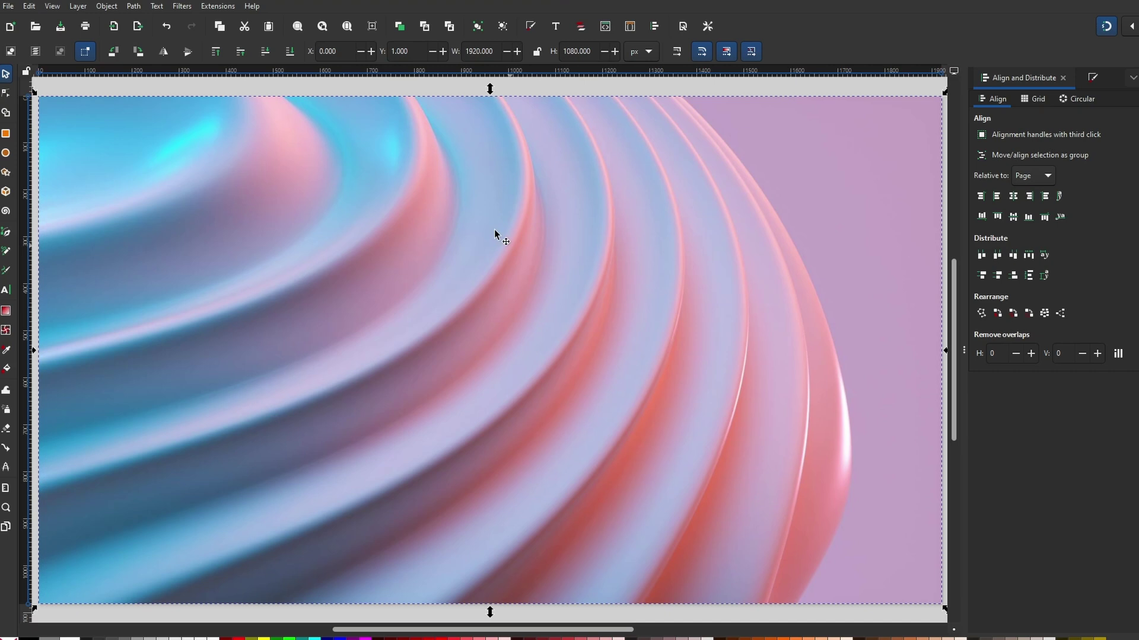
# Undo an accidental photo move and bring up the Blur filter dialog with live preview on
pyautogui.moveTo(493, 252); pyautogui.dragTo(541, 337)
pyautogui.hotkey('ctrl', 'z')
pyautogui.click(188, 6)
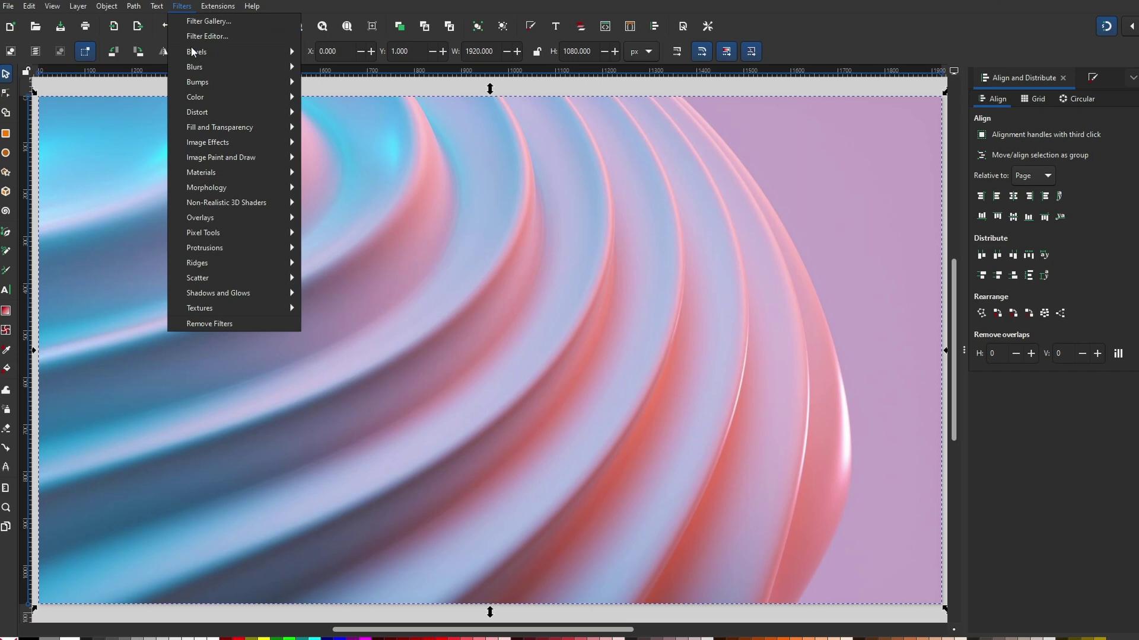
pyautogui.moveTo(201, 72)
pyautogui.click(329, 97)
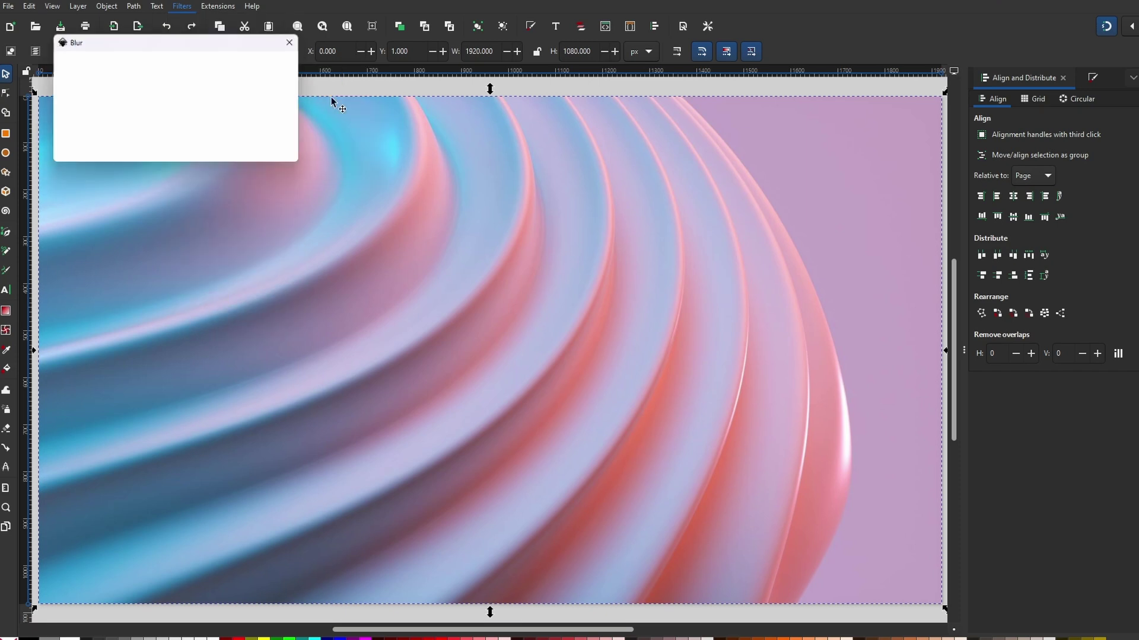
pyautogui.moveTo(295, 208); pyautogui.dragTo(367, 218)
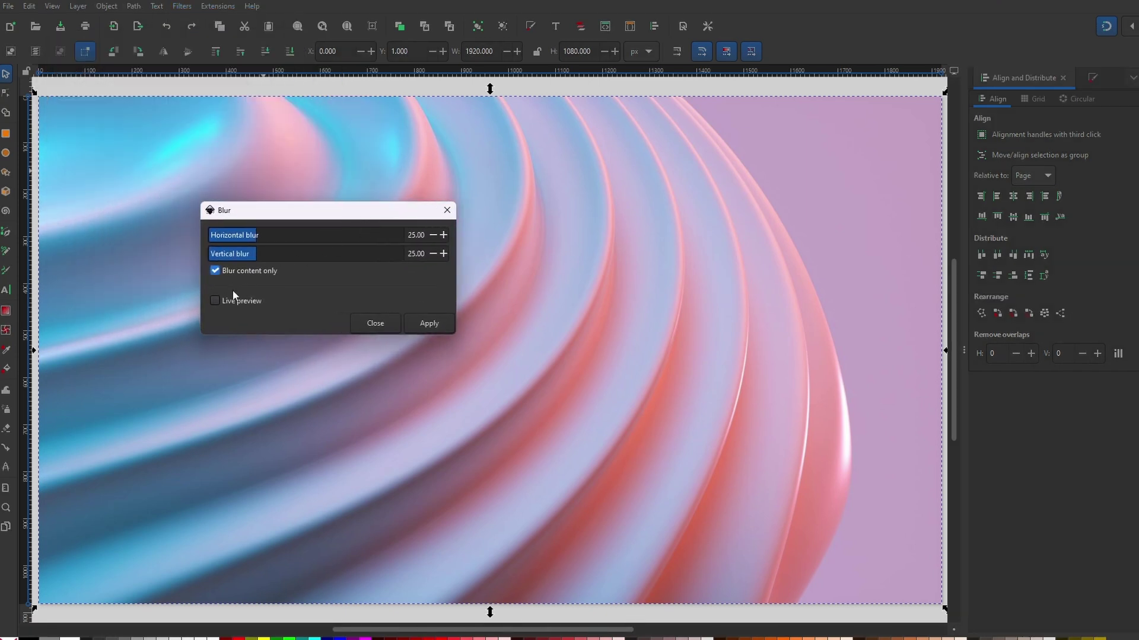
pyautogui.click(215, 301)
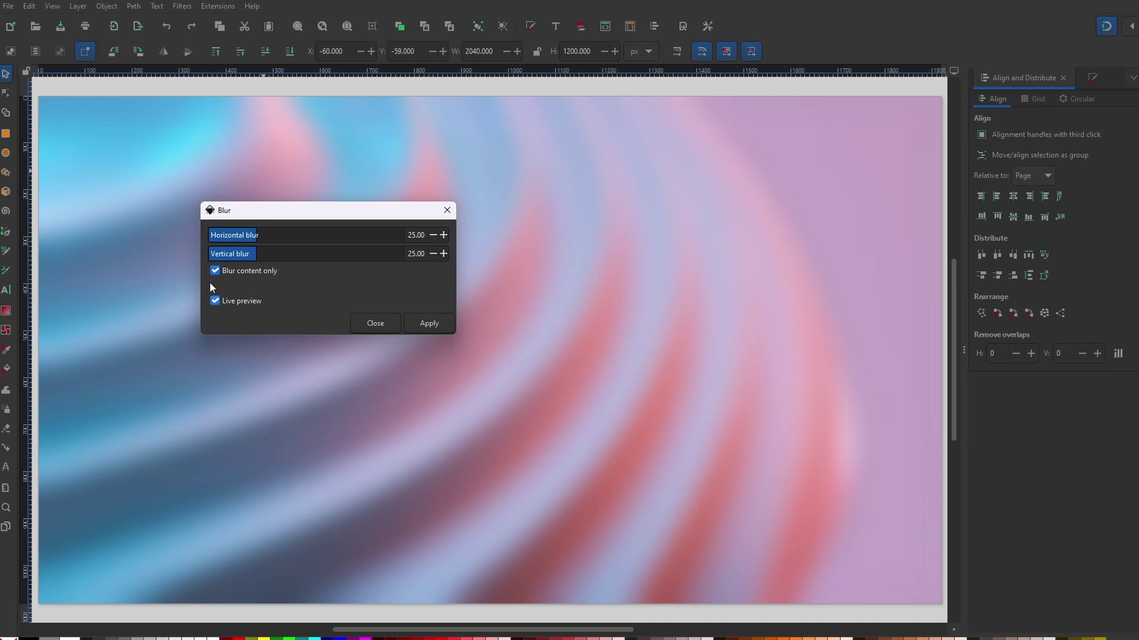
# Apply a blur of 25 horizontal and 25 vertical to the photo
pyautogui.moveTo(256, 237); pyautogui.dragTo(279, 254)
pyautogui.click(257, 235)
pyautogui.click(260, 254)
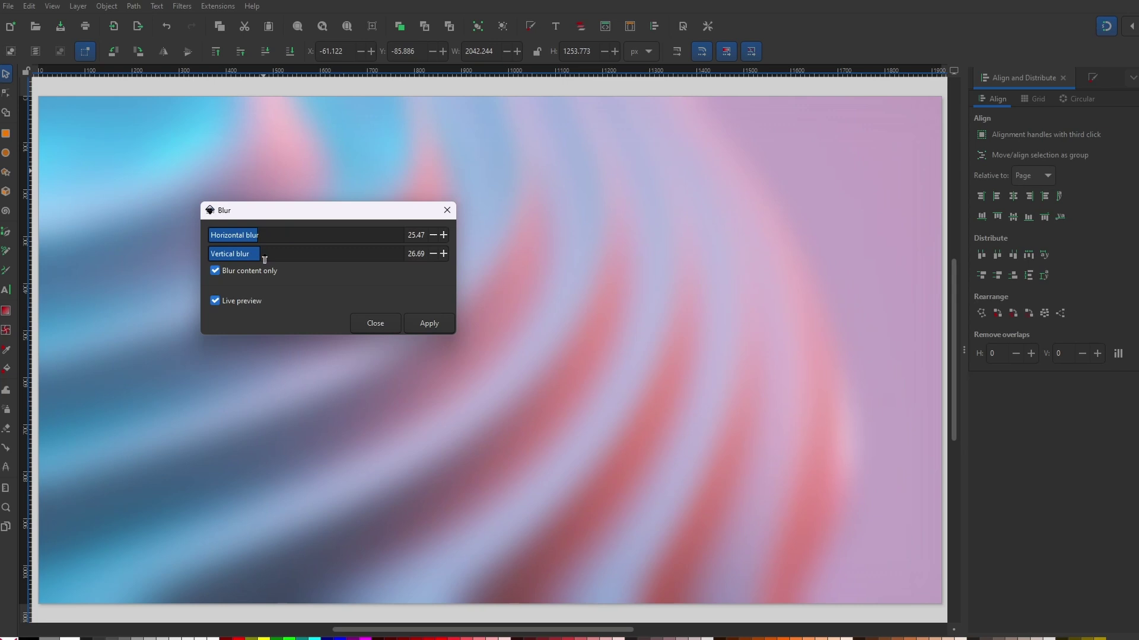
pyautogui.hotkey('shift', 'Tab')
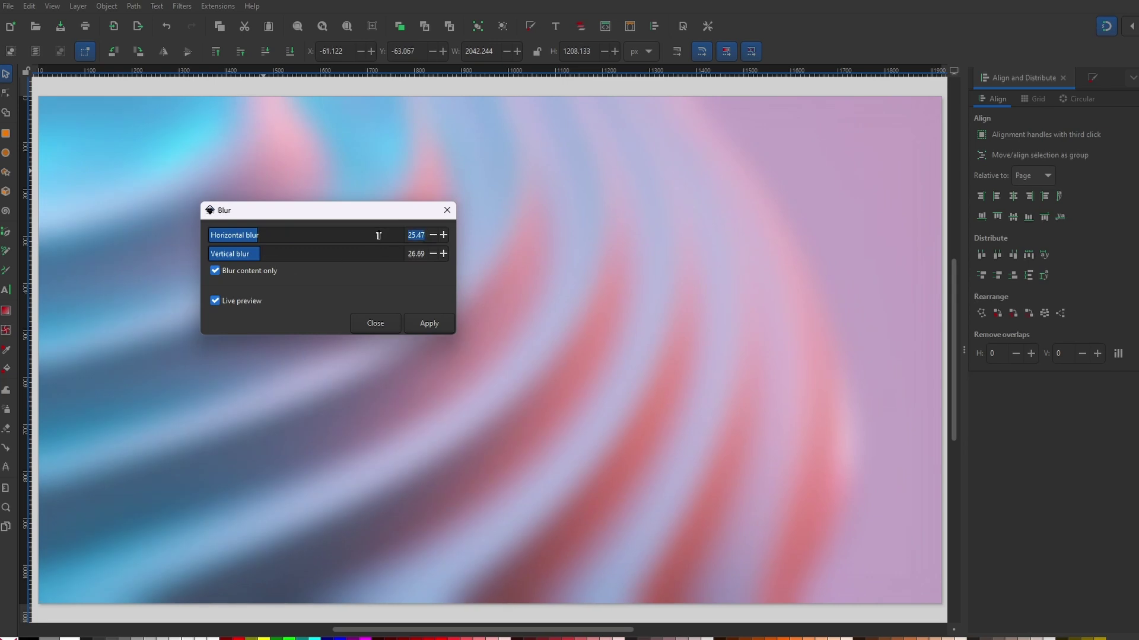
pyautogui.write('25')
pyautogui.press('Tab')
pyautogui.press('Tab')
pyautogui.write('25')
pyautogui.press('Tab')
pyautogui.click(430, 324)
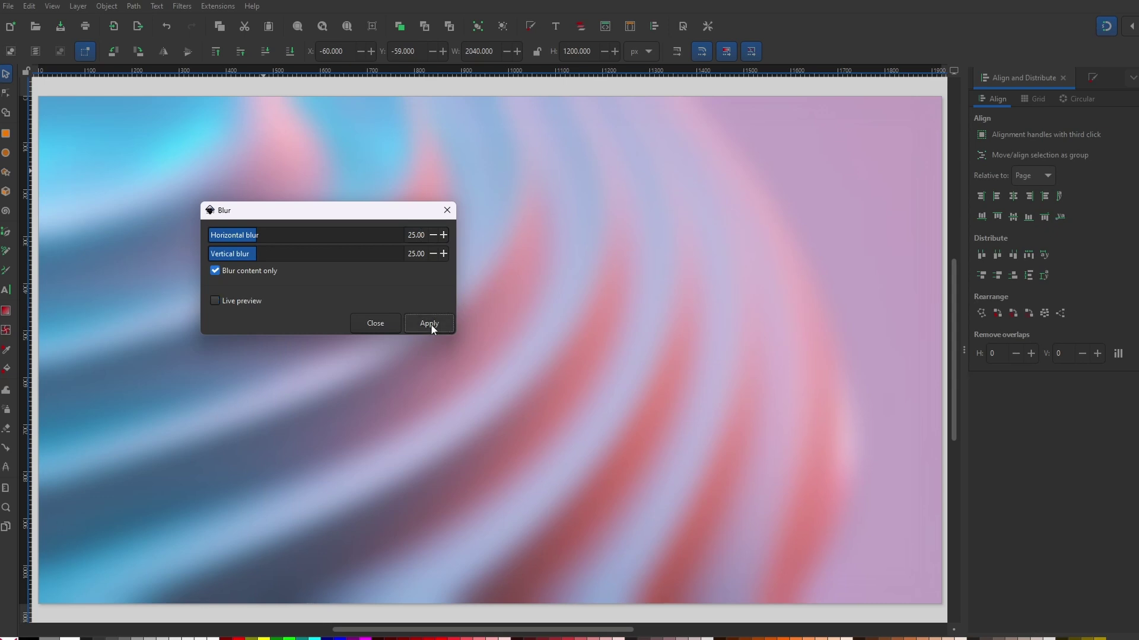
pyautogui.click(449, 213)
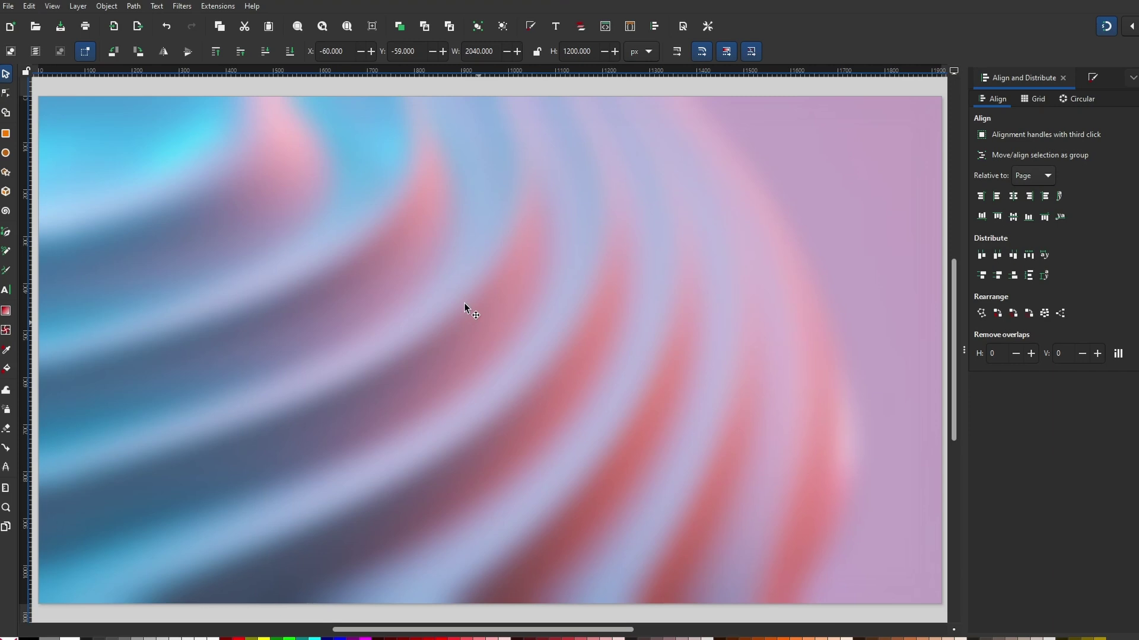
# Apply the Distort category's Chalk and Sponge preset from the Filter Gallery to the blurred photo
pyautogui.click(188, 7)
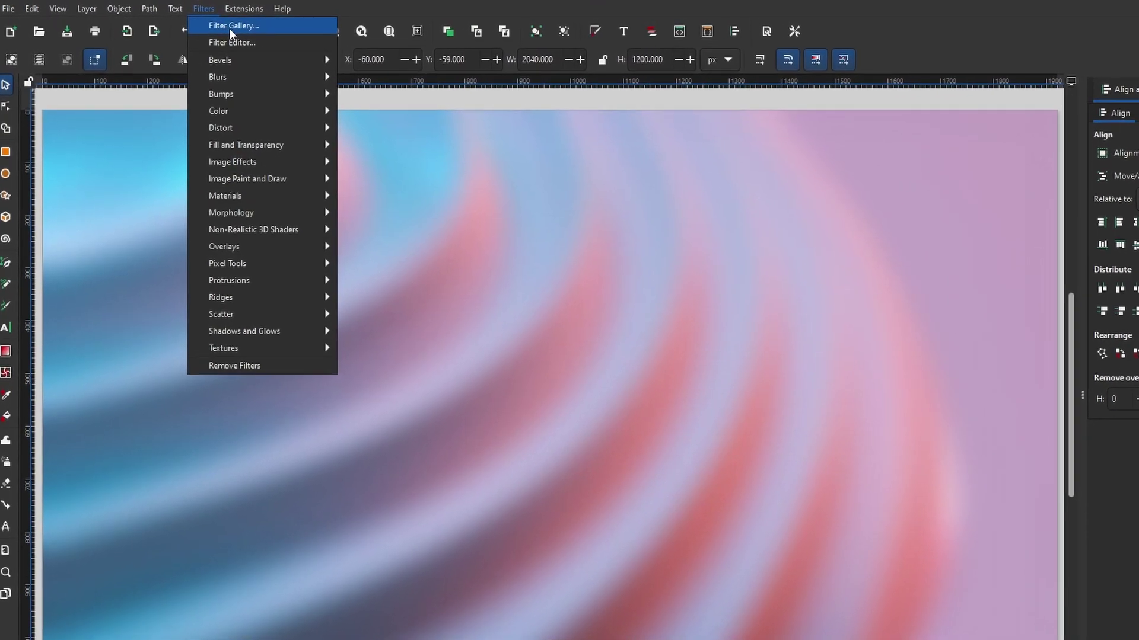
pyautogui.click(230, 28)
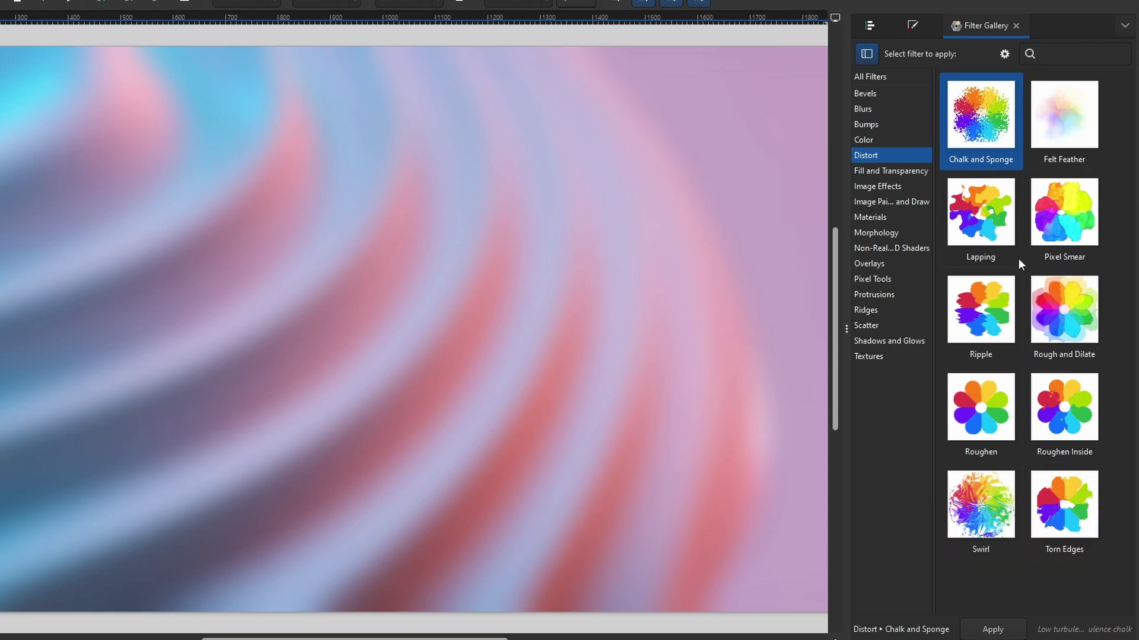
pyautogui.doubleClick(987, 127)
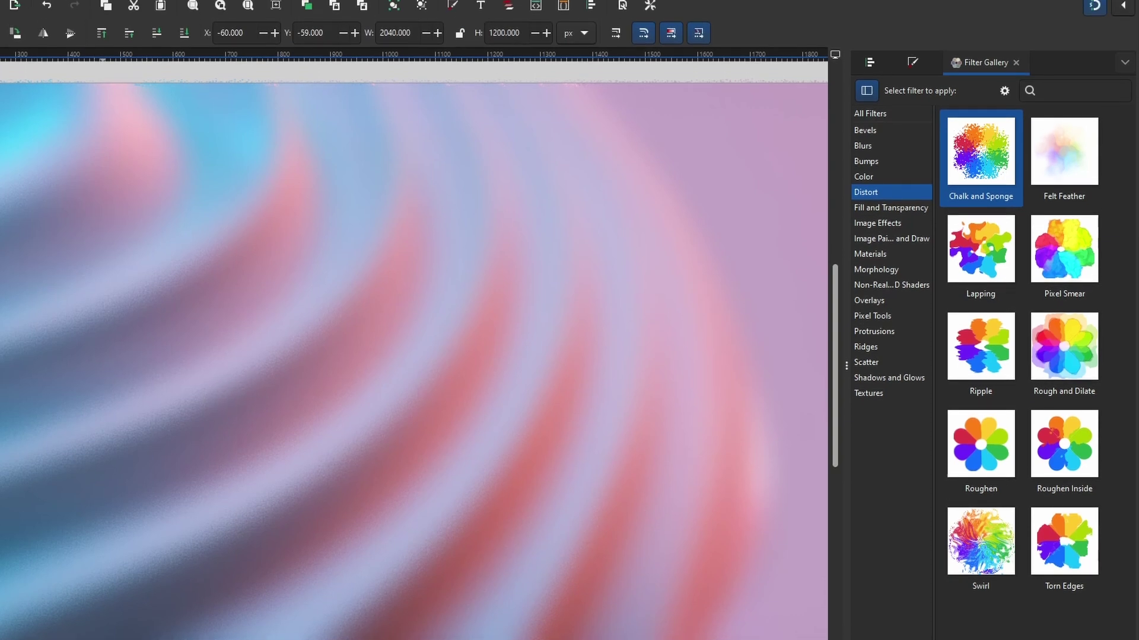
# In the Filter Editor, raise the Turbulence primitive's size from 0.400 to about 5.068
pyautogui.click(64, 8)
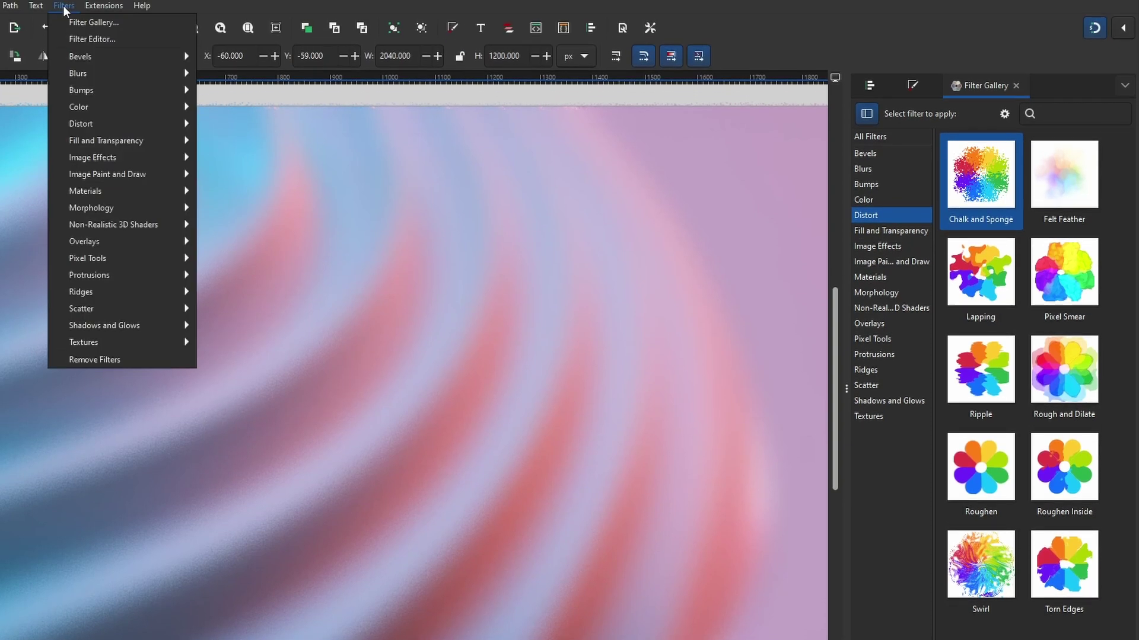
pyautogui.click(80, 39)
pyautogui.moveTo(752, 318); pyautogui.dragTo(762, 436)
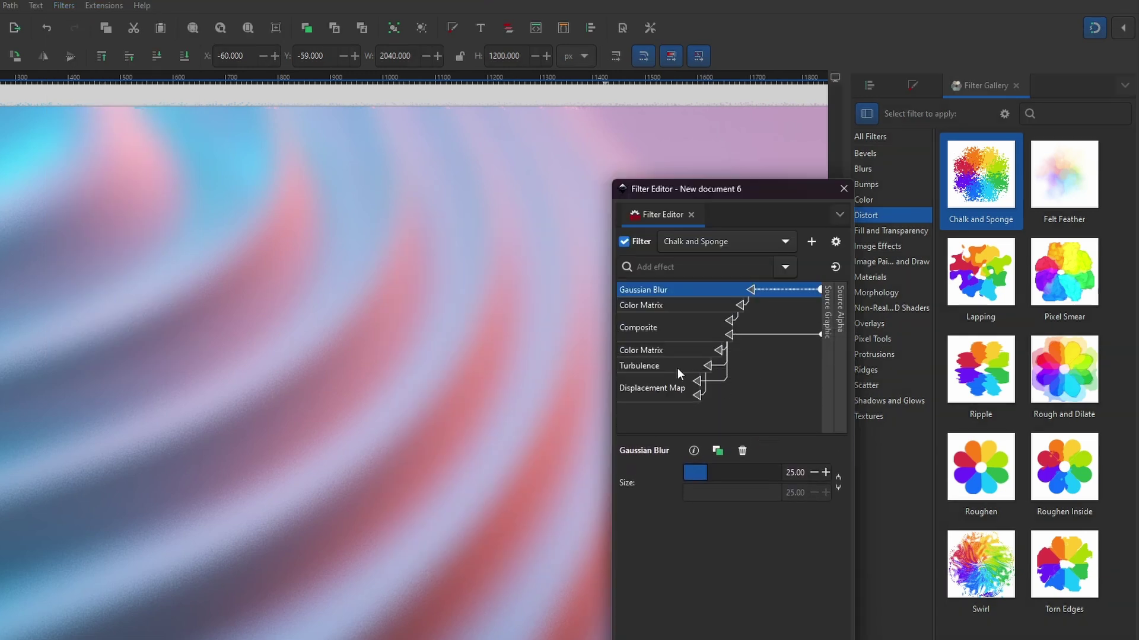
pyautogui.click(636, 366)
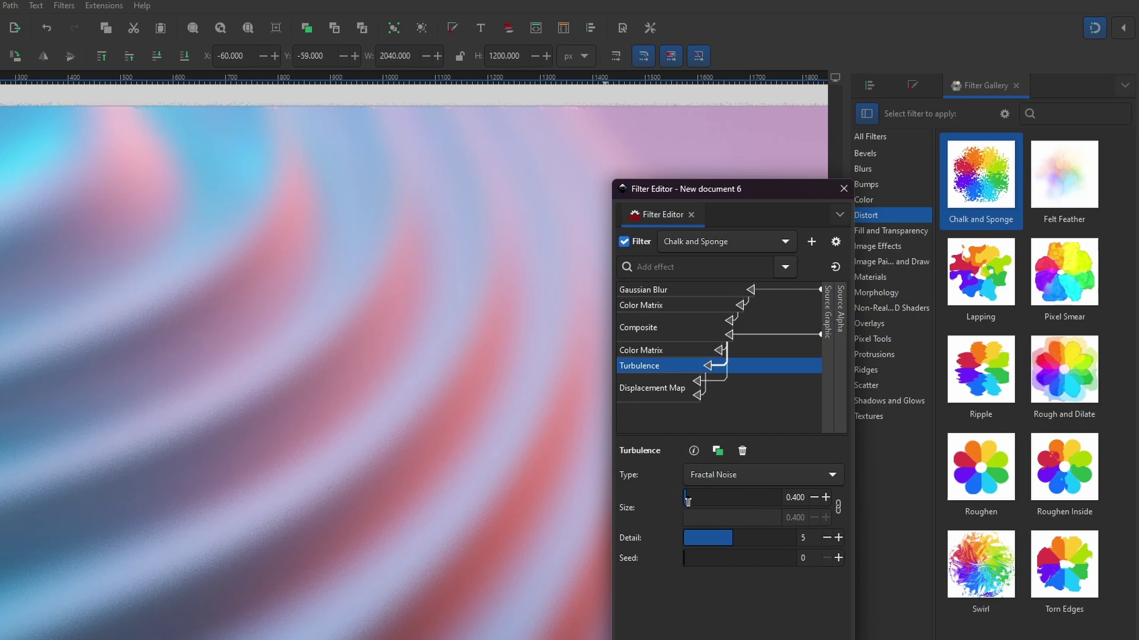
pyautogui.moveTo(686, 502); pyautogui.dragTo(732, 498)
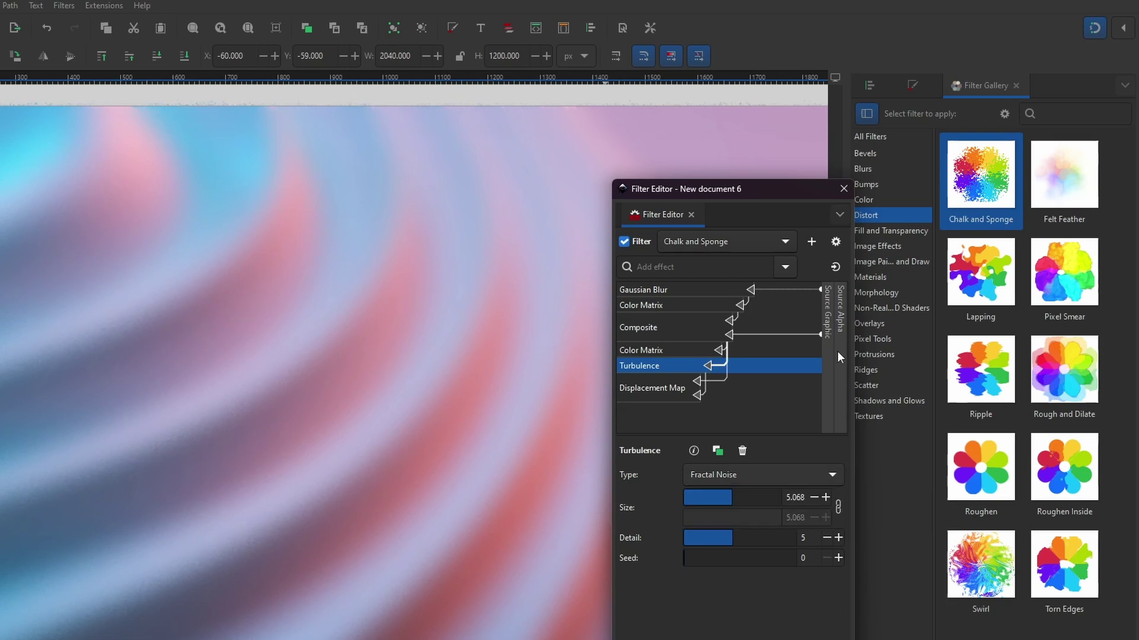
pyautogui.click(843, 189)
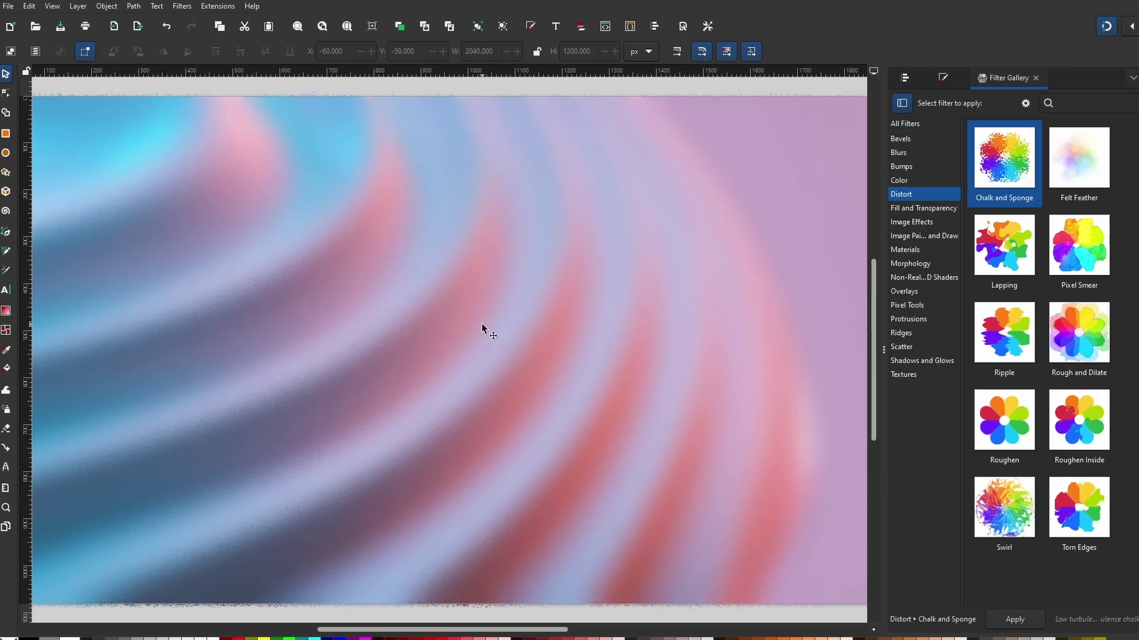
# Rasterize the filtered background photo into a bitmap copy, undoing a stray move
pyautogui.click(482, 323)
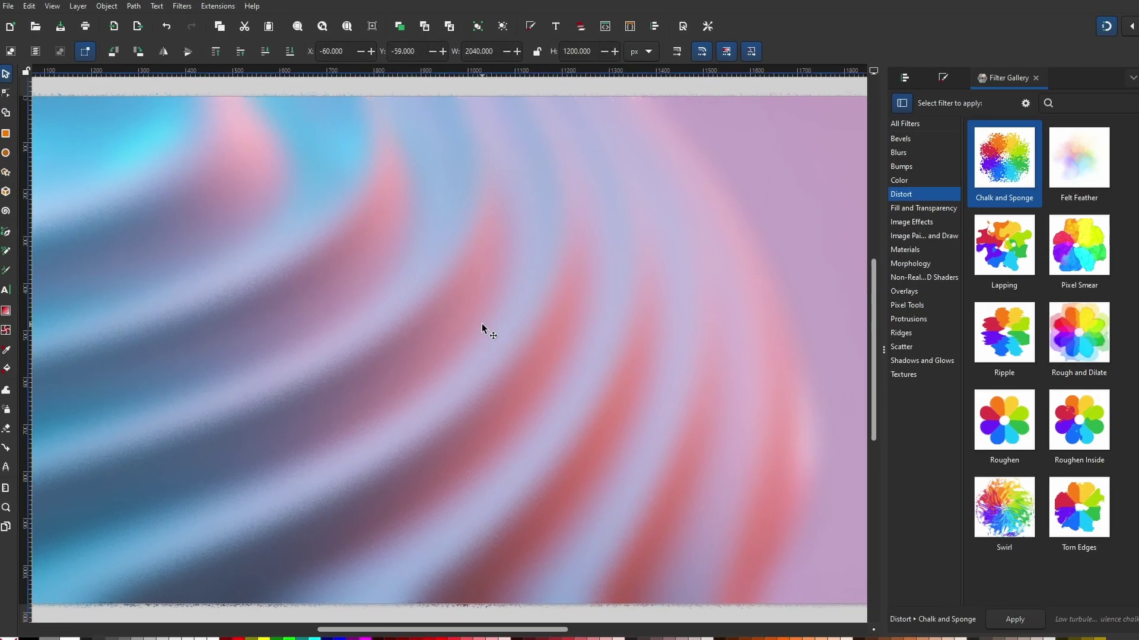
pyautogui.click(29, 6)
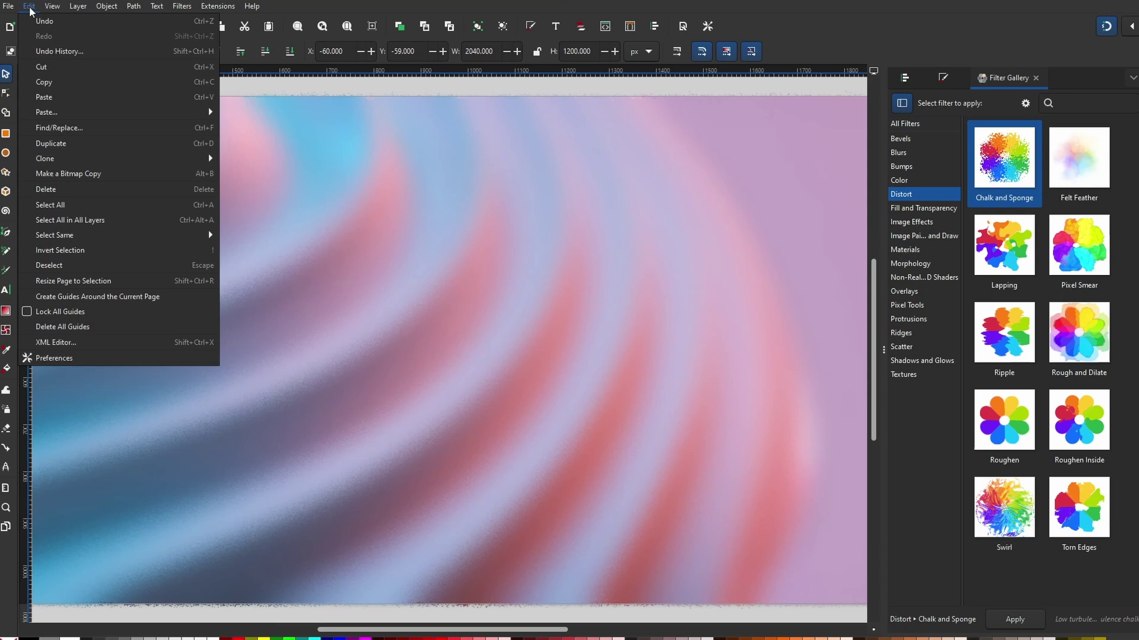
pyautogui.click(92, 176)
pyautogui.moveTo(280, 269); pyautogui.dragTo(639, 422)
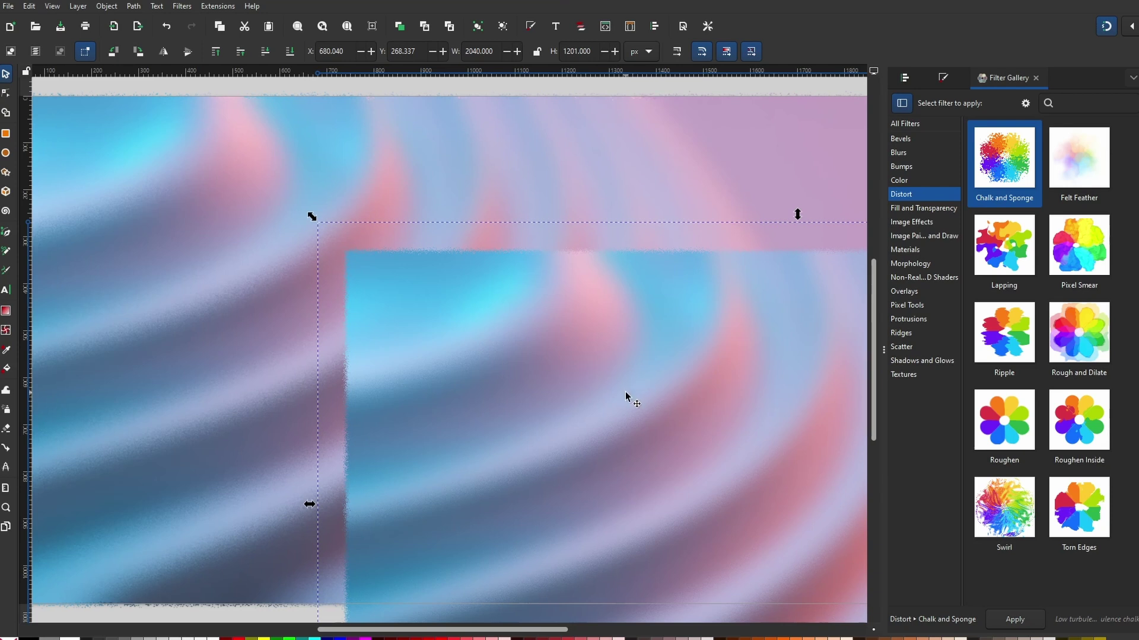
pyautogui.hotkey('ctrl', 'z')
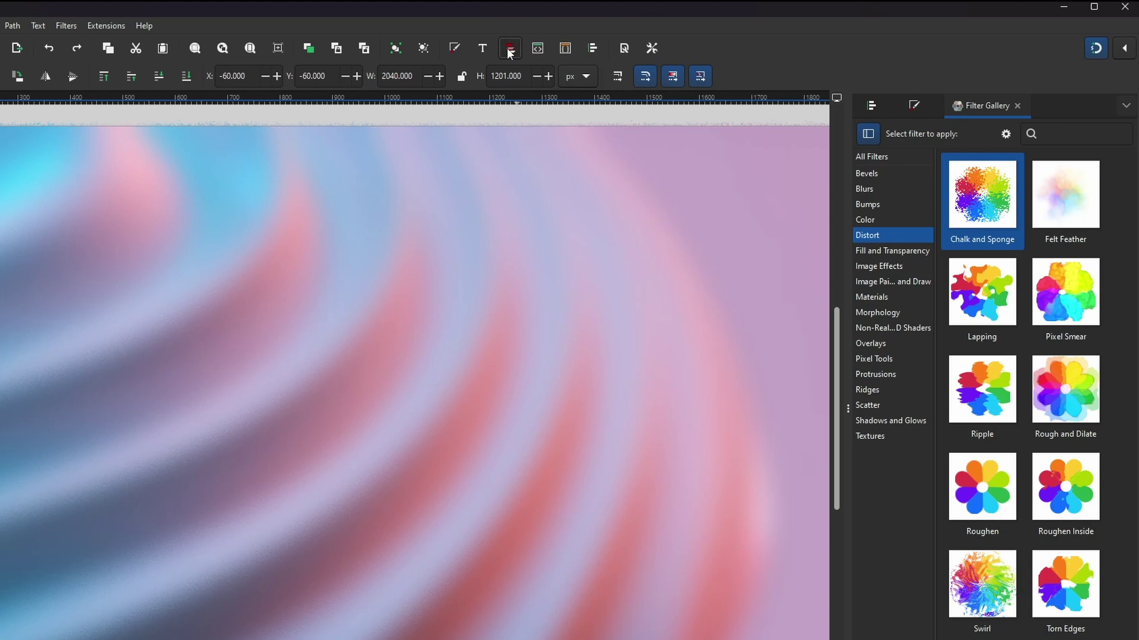
# Hide image2 in Layers and Objects and reselect the blurred image3
pyautogui.click(581, 26)
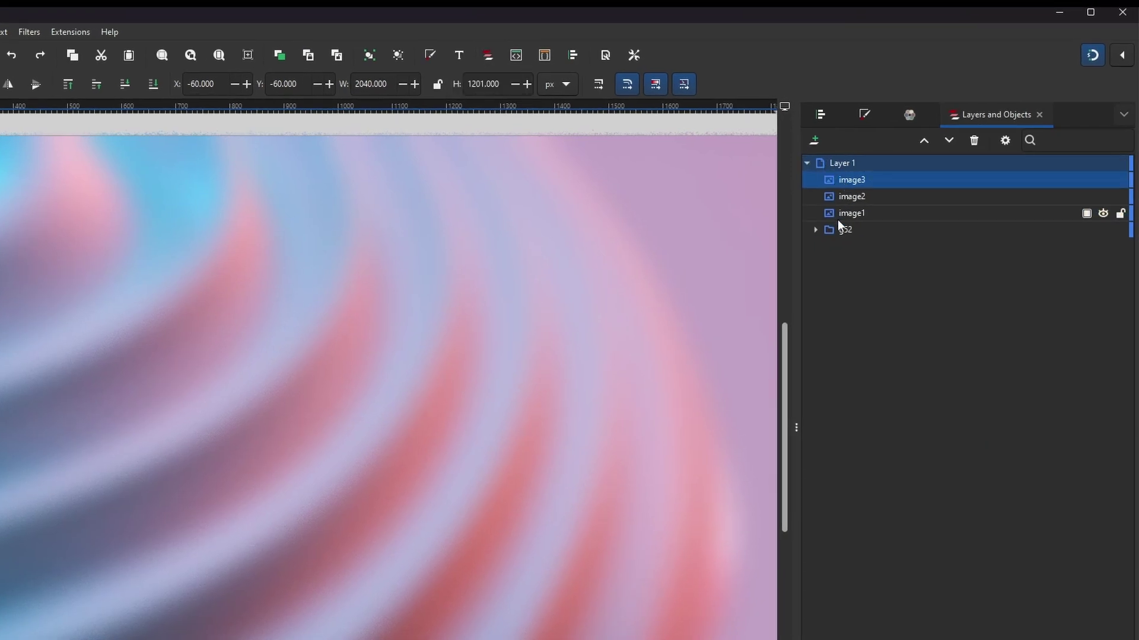
pyautogui.click(854, 198)
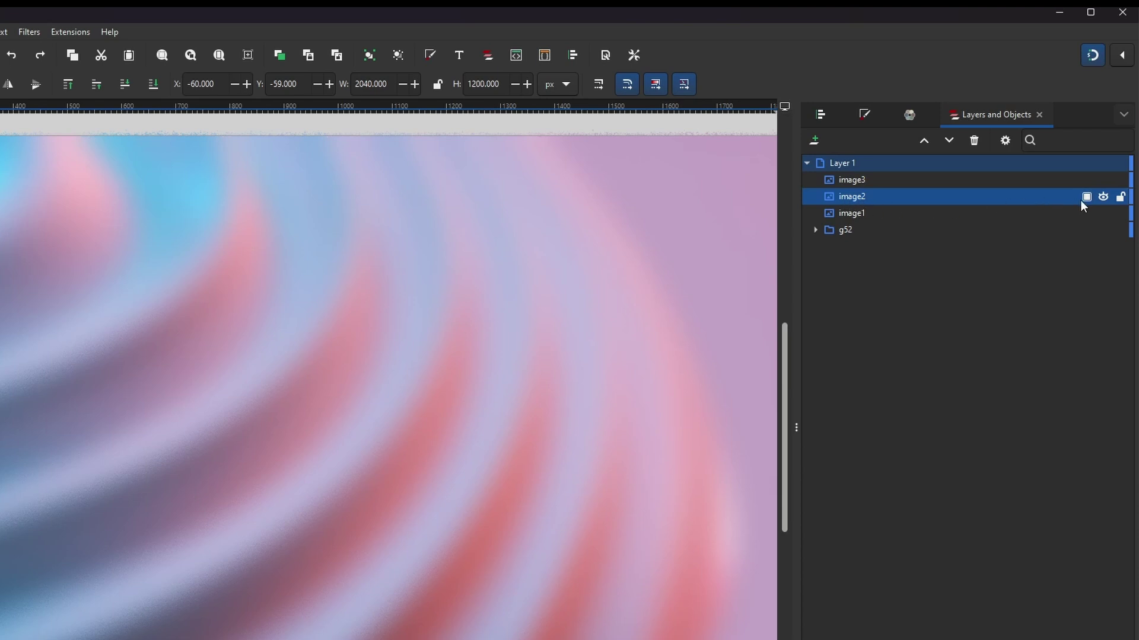
pyautogui.click(1102, 197)
pyautogui.click(262, 386)
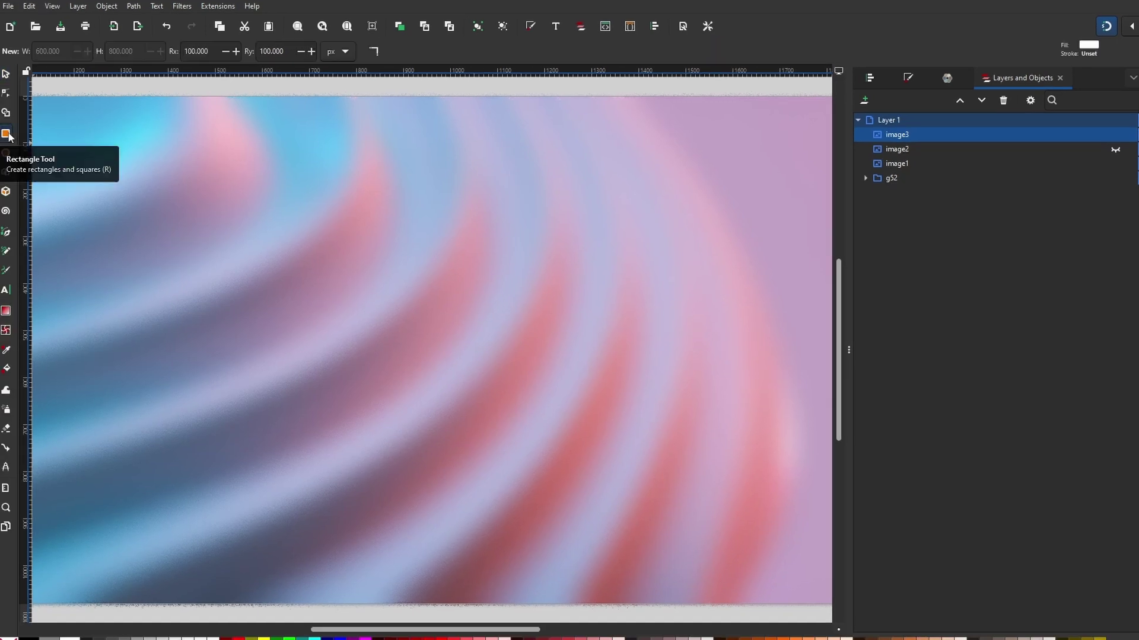
# Draw a 600 × 800 px rectangle over the photo and verify its 100 px Rx/Ry corners
pyautogui.click(8, 137)
pyautogui.moveTo(311, 170)
pyautogui.mouseDown()
pyautogui.moveTo(597, 544)
pyautogui.moveTo(583, 540)
pyautogui.mouseUp()
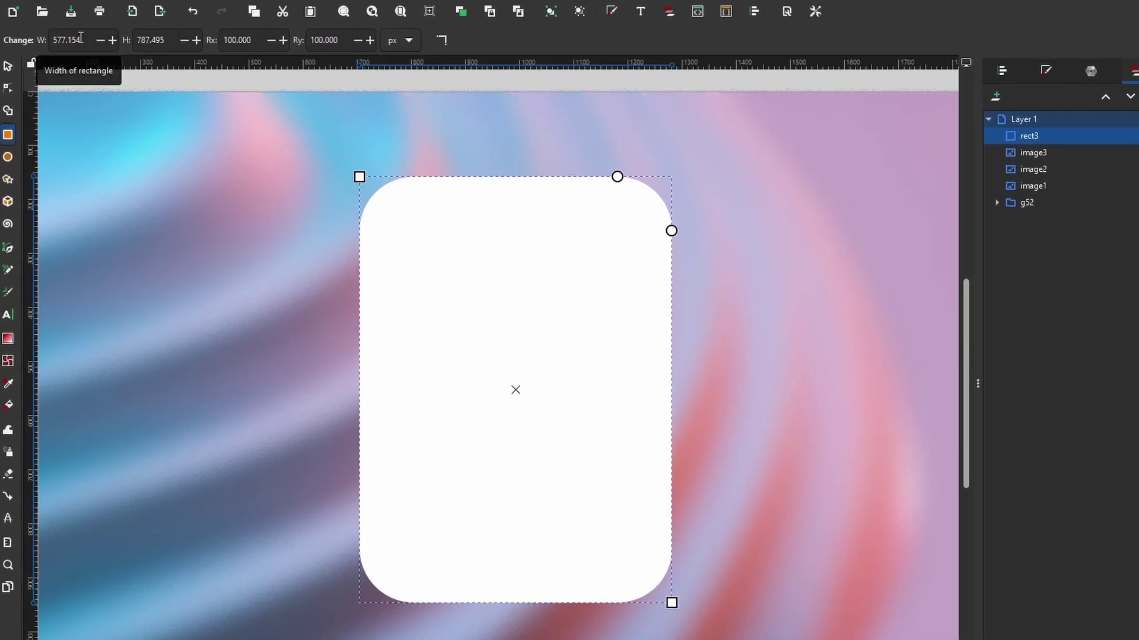
pyautogui.moveTo(80, 38); pyautogui.dragTo(41, 31)
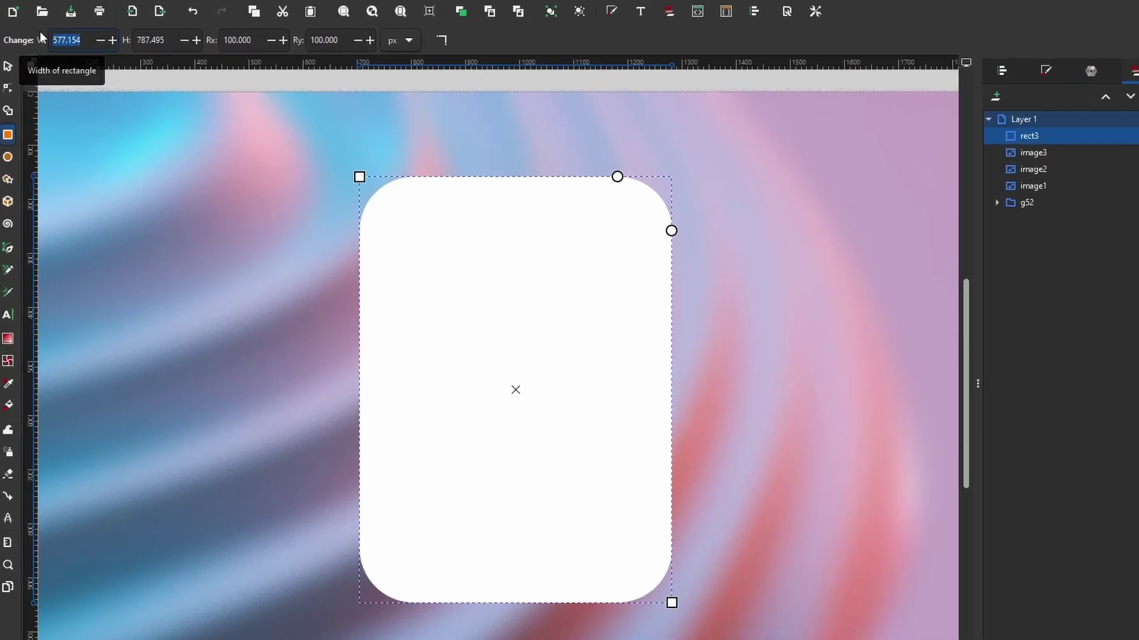
pyautogui.write('600')
pyautogui.press('Tab')
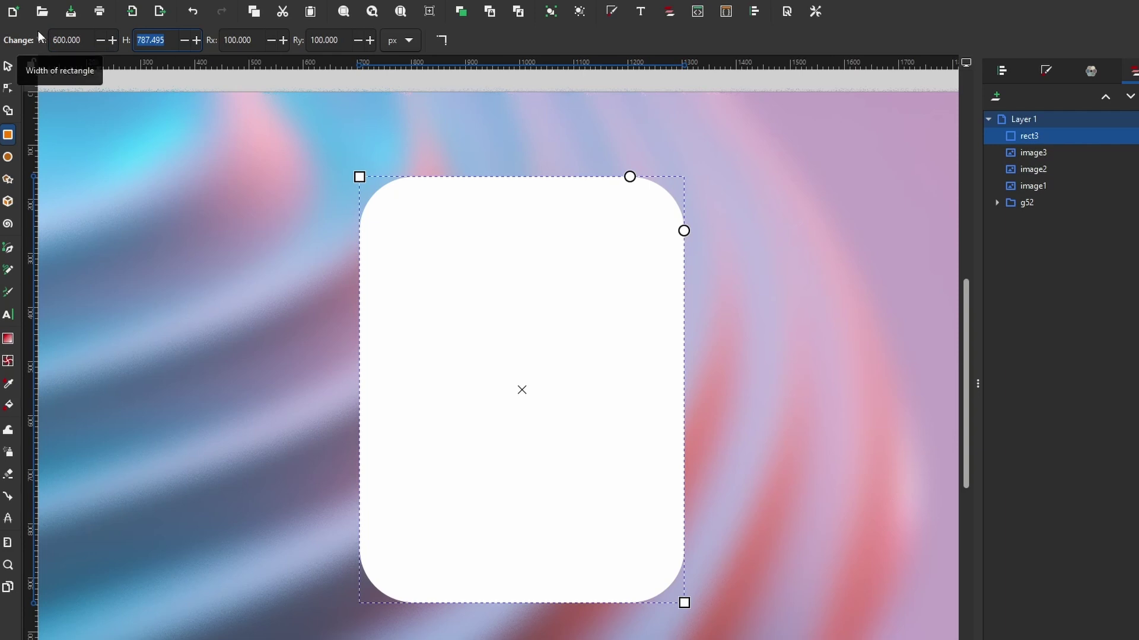
pyautogui.write('800')
pyautogui.press('Return')
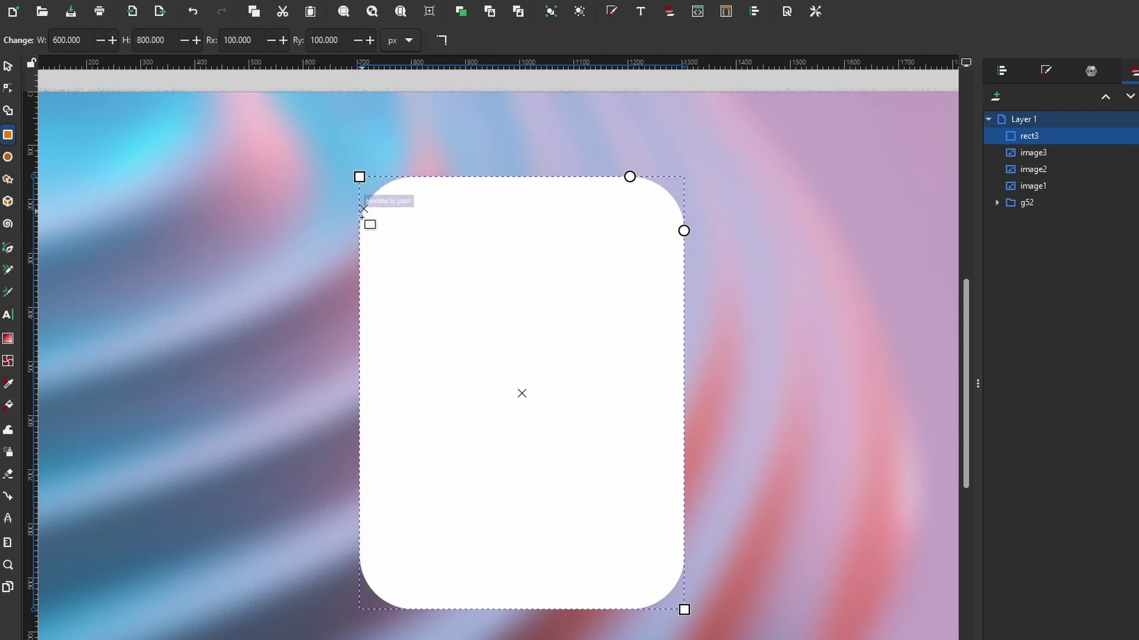
pyautogui.moveTo(260, 40); pyautogui.dragTo(219, 32)
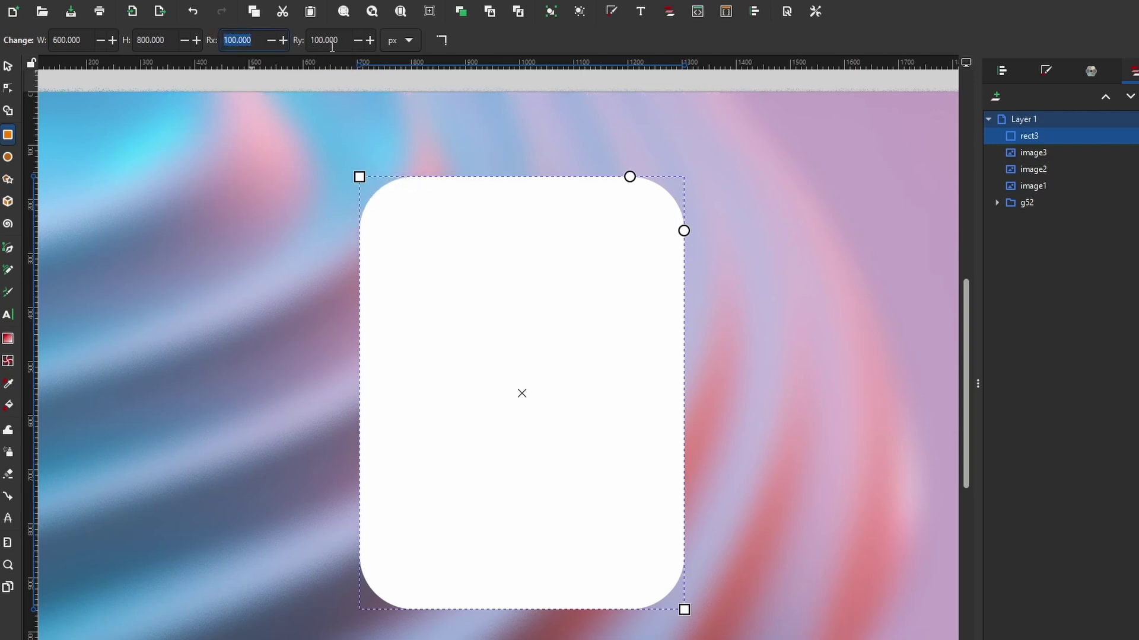
pyautogui.moveTo(339, 43); pyautogui.dragTo(298, 42)
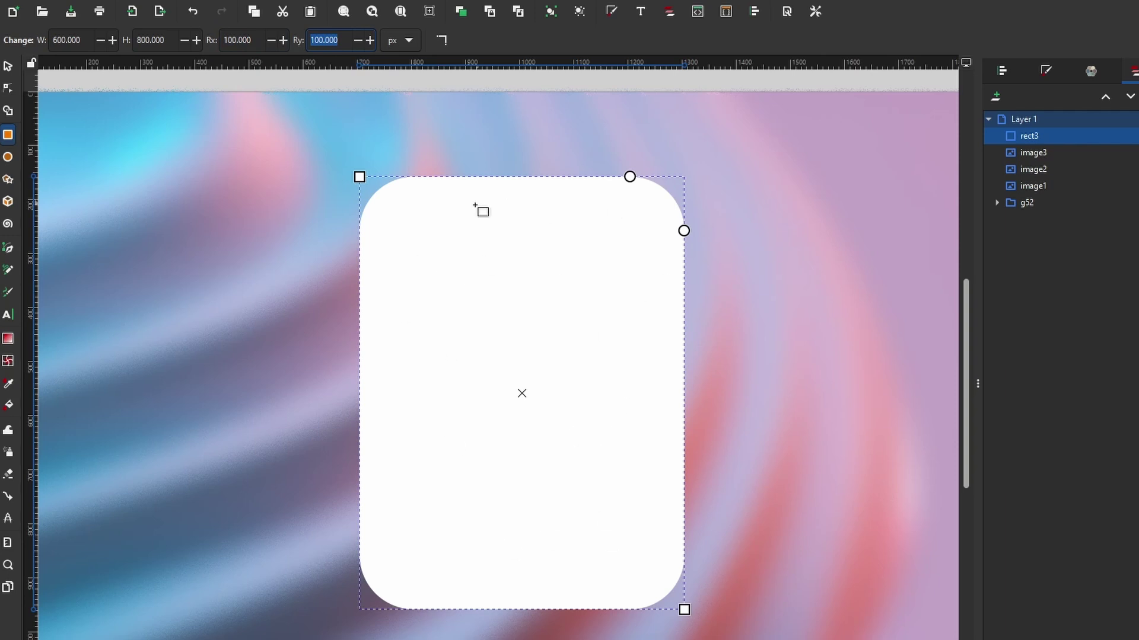
# Duplicate the card rectangle and clip the blurred image3 photo to the copy with Set Clip
pyautogui.click(478, 354)
pyautogui.click(9, 67)
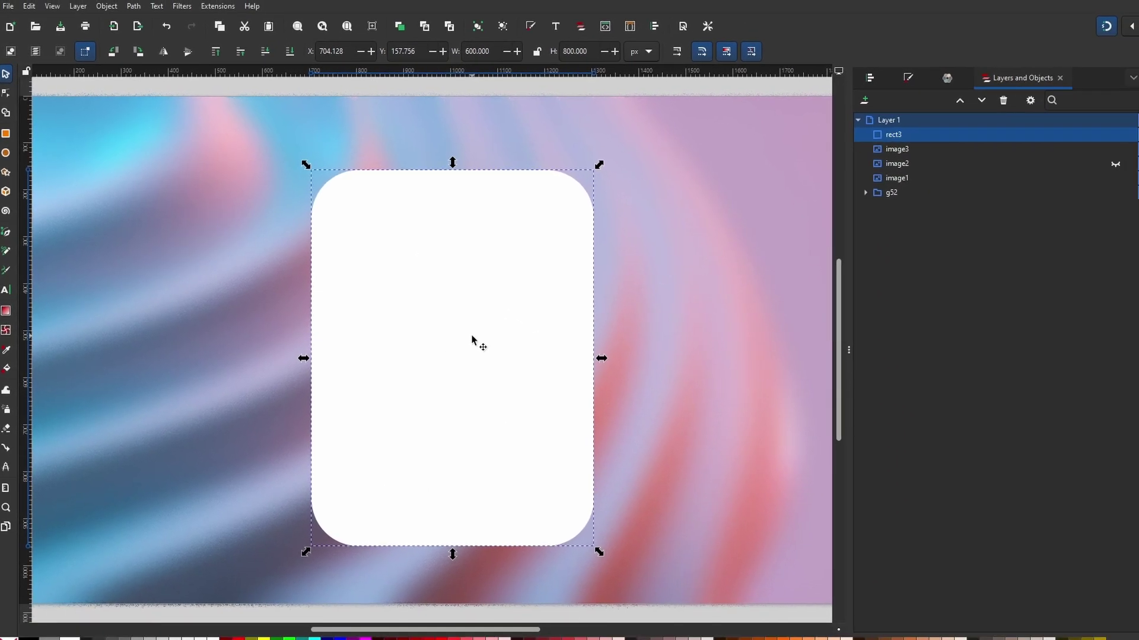
pyautogui.hotkey('ctrl', 'd')
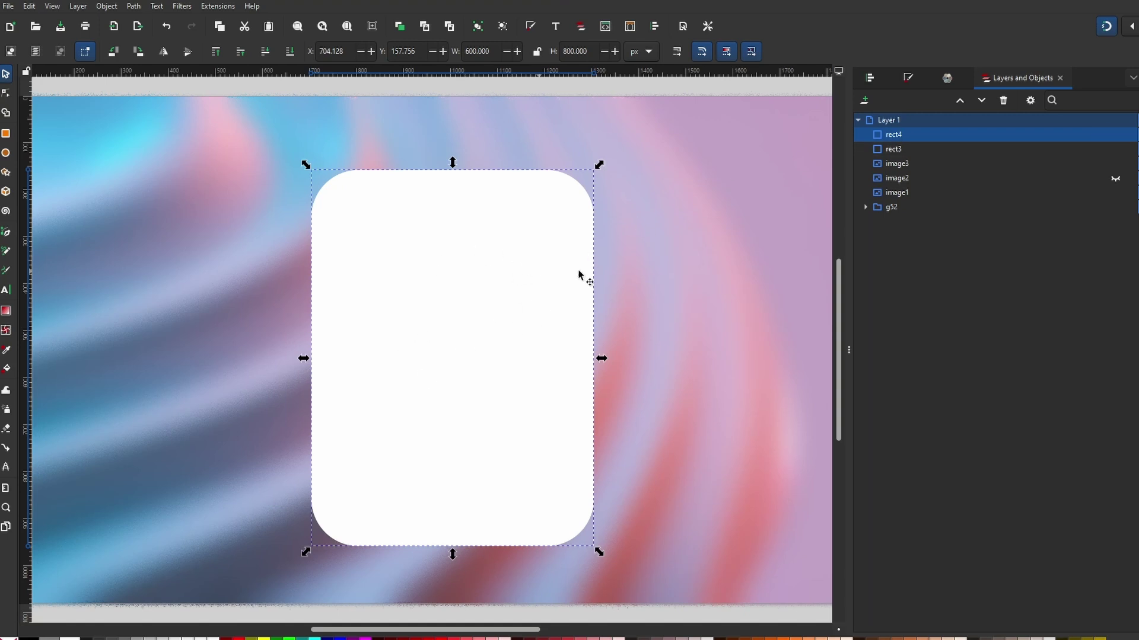
pyautogui.keyDown('shift'); pyautogui.click(686, 266); pyautogui.keyUp('shift')
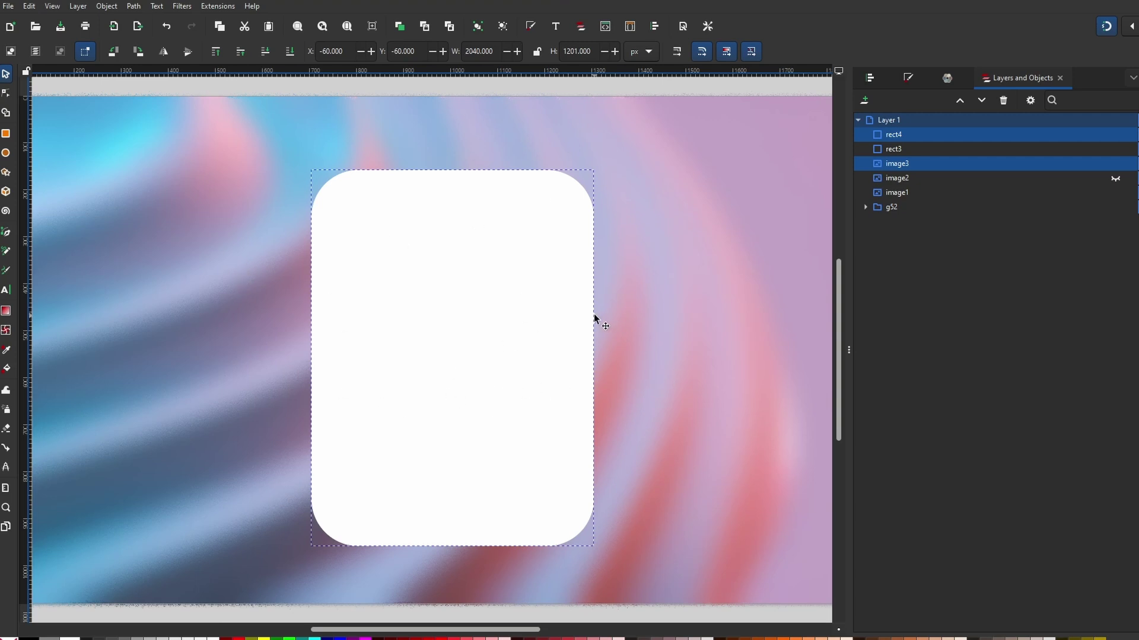
pyautogui.rightClick(495, 298)
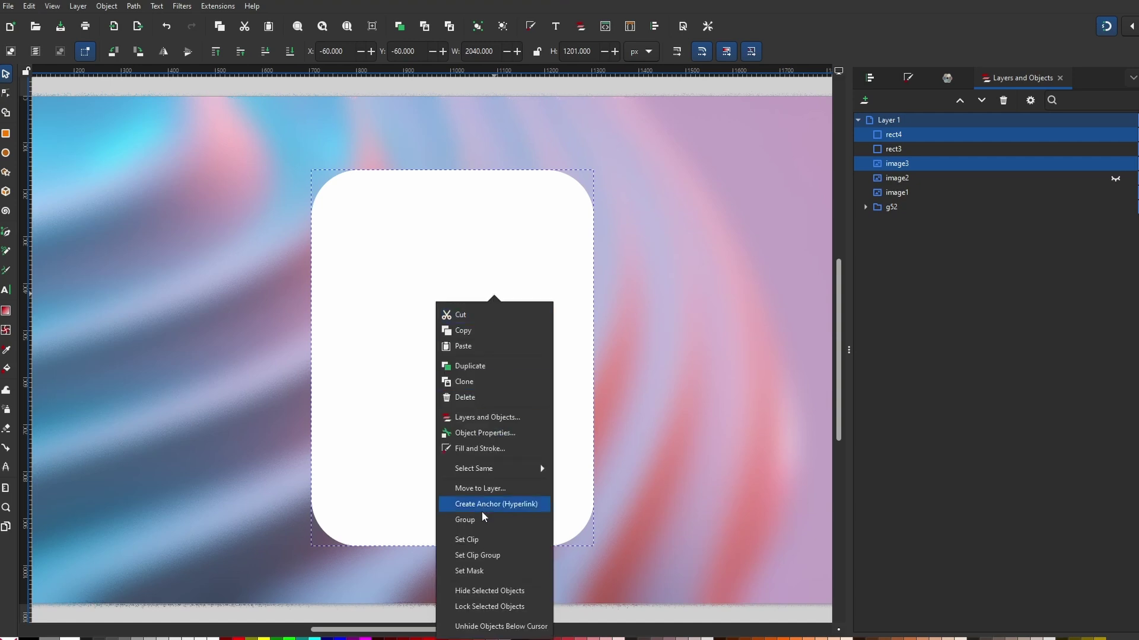
pyautogui.click(480, 541)
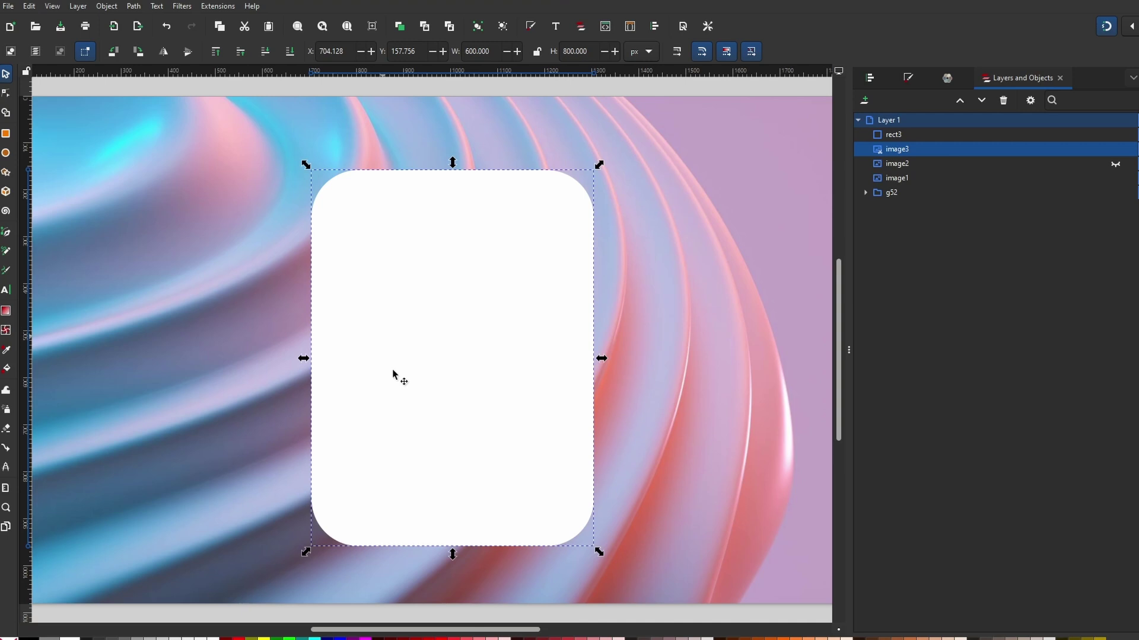
# Drag rect3 aside to inspect the clipped blur, then undo to put it back
pyautogui.click(464, 274)
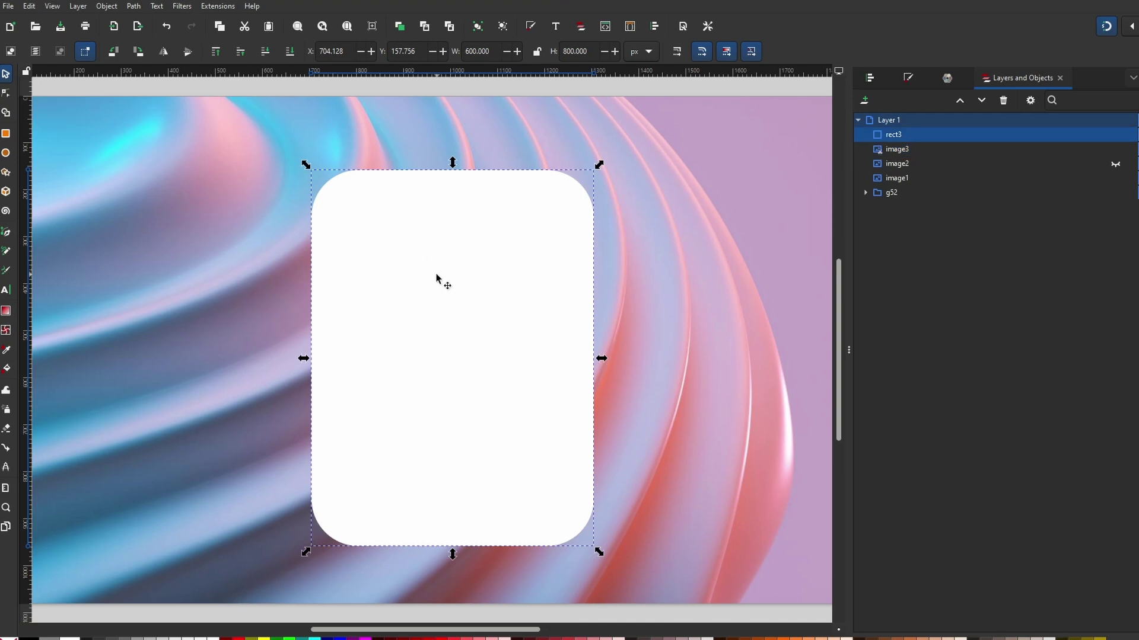
pyautogui.moveTo(439, 280); pyautogui.dragTo(722, 323)
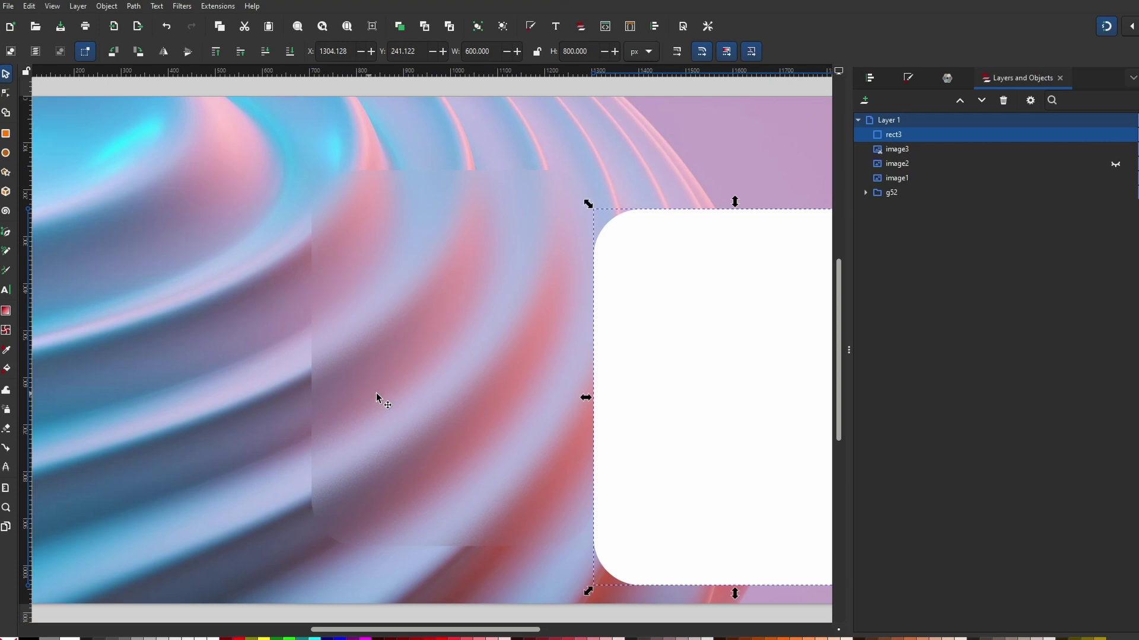
pyautogui.hotkey('ctrl', 'z')
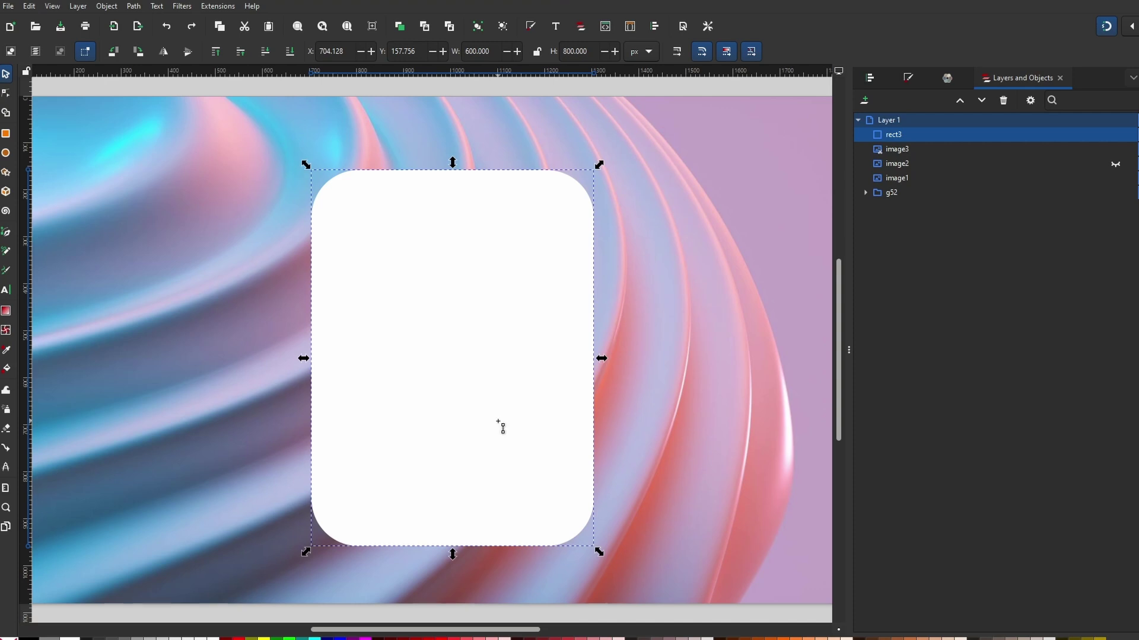
pyautogui.press('g')
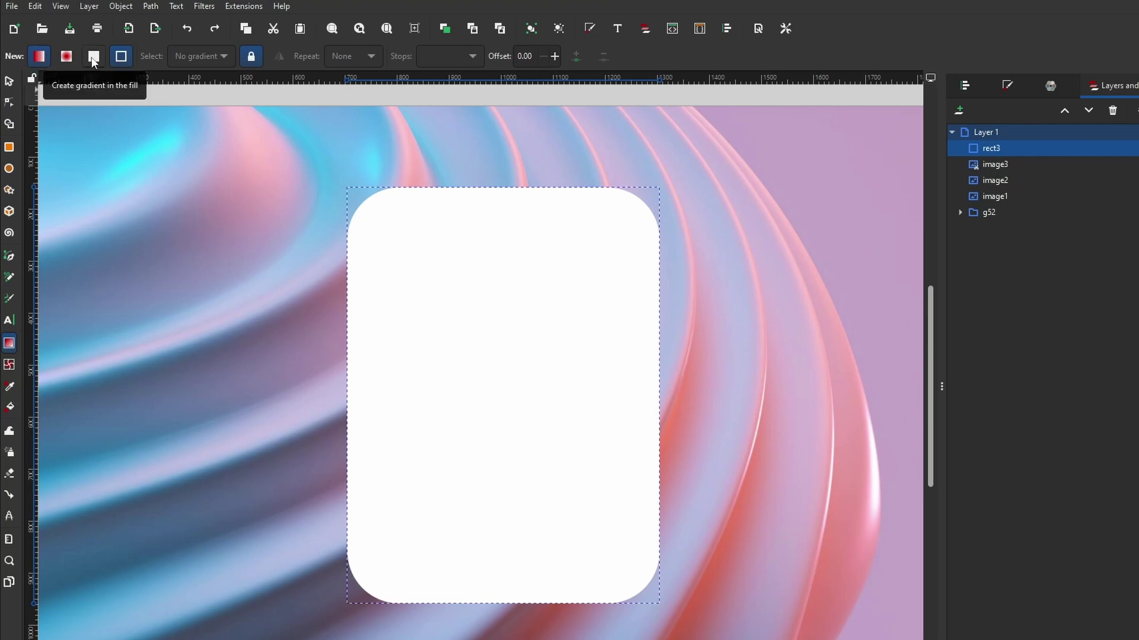
# Draw a diagonal fill gradient across the card from its top-left corner
pyautogui.click(93, 61)
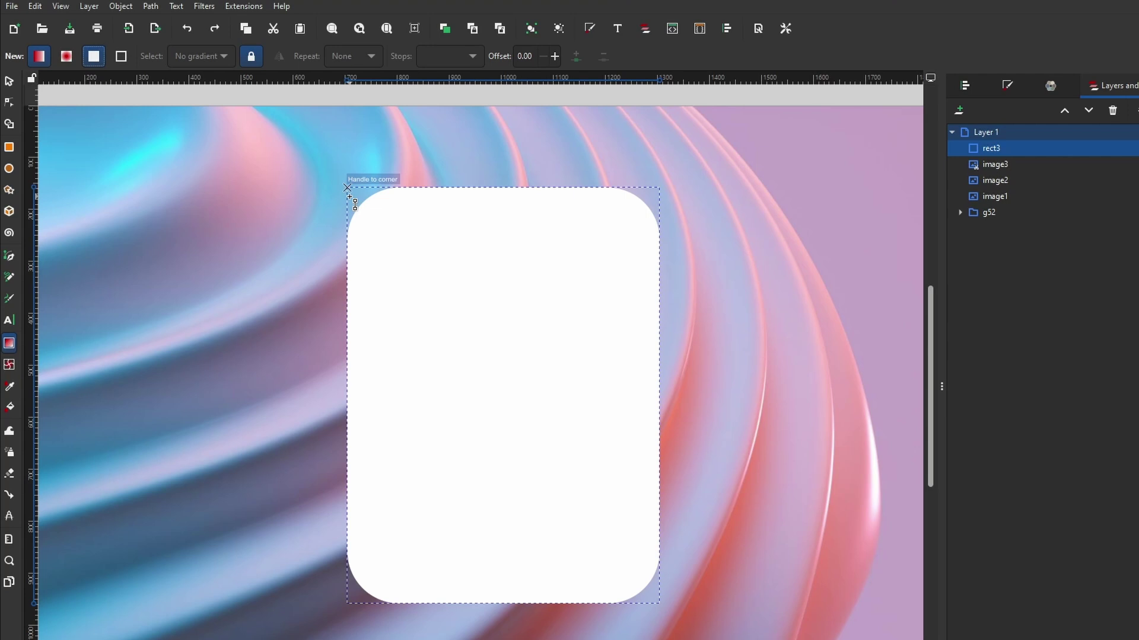
pyautogui.moveTo(348, 189); pyautogui.dragTo(659, 603)
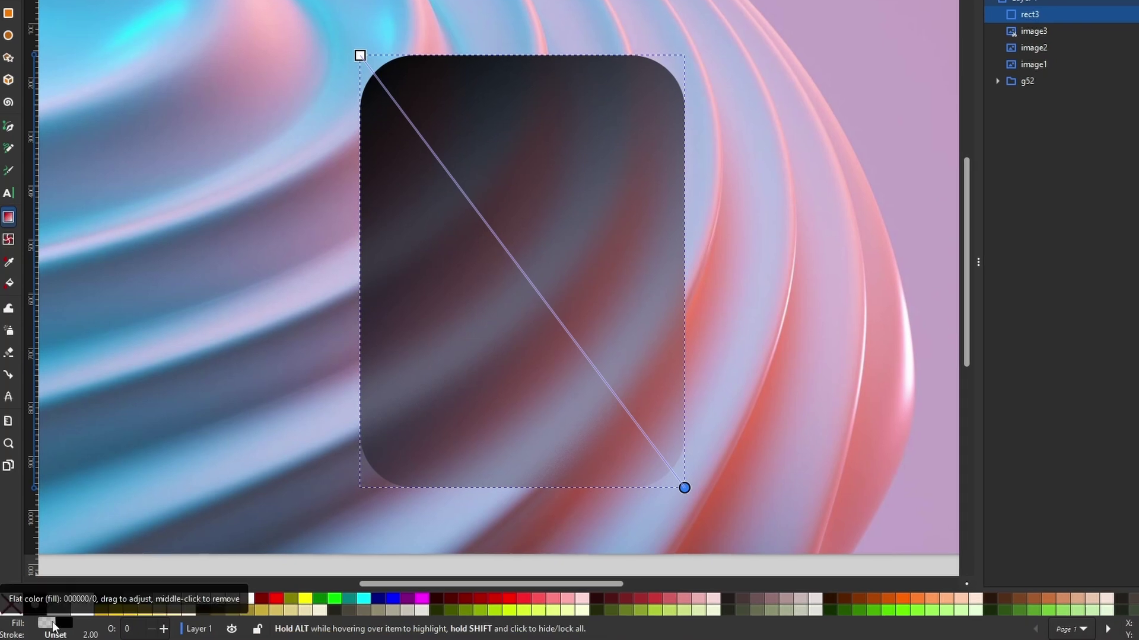
pyautogui.click(54, 626)
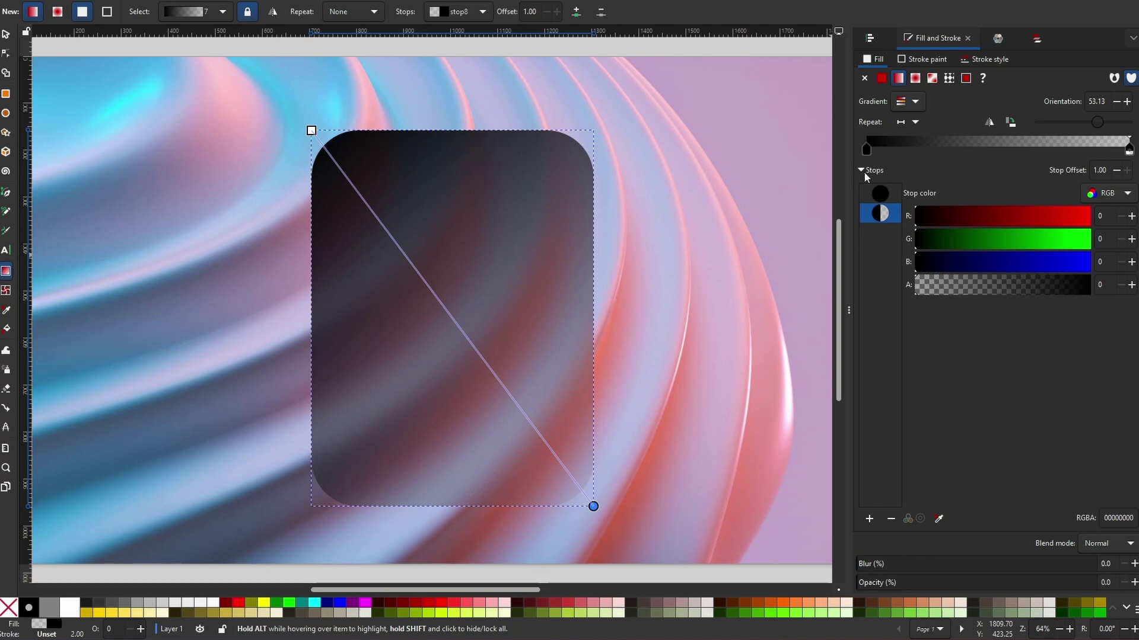
pyautogui.click(863, 172)
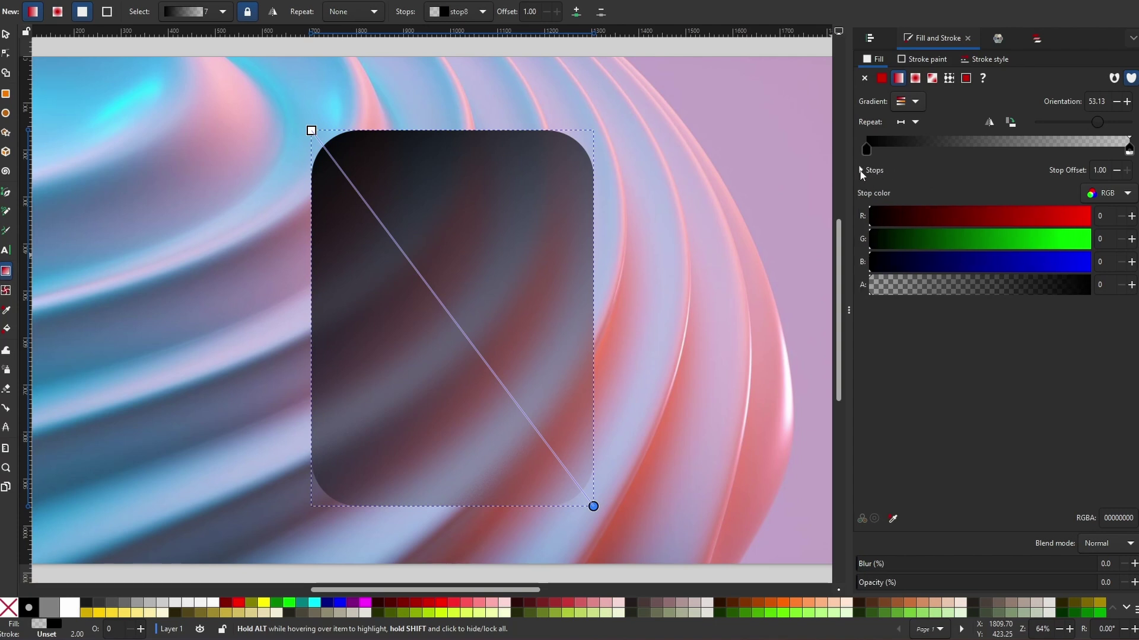
pyautogui.click(862, 171)
# Make the gradient's starting stop white at 60 alpha
pyautogui.click(881, 194)
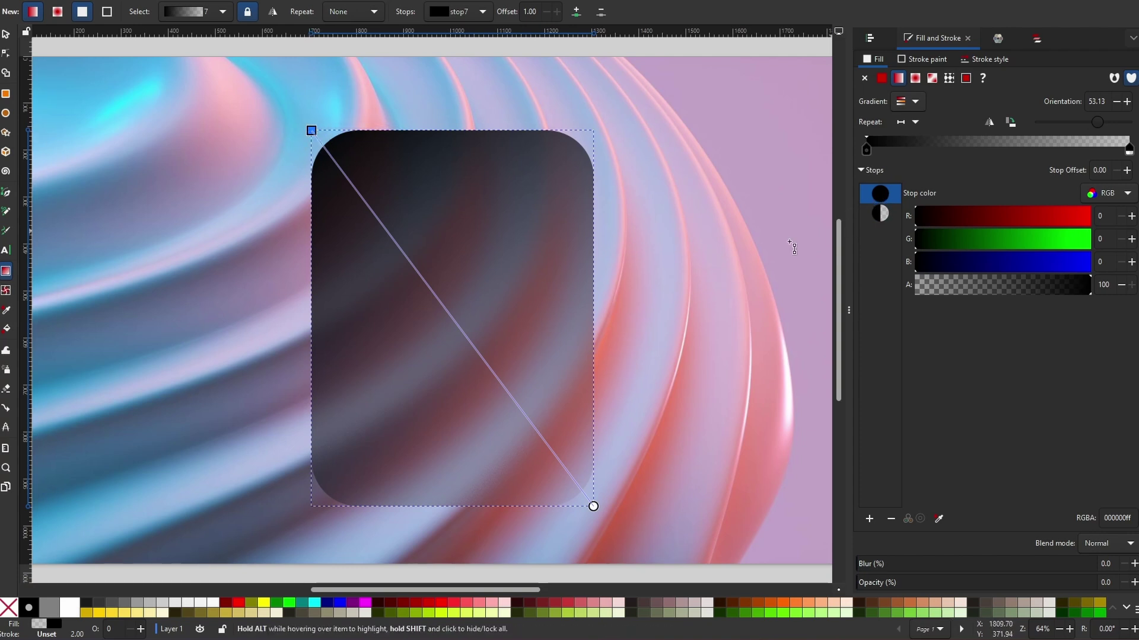
pyautogui.click(69, 614)
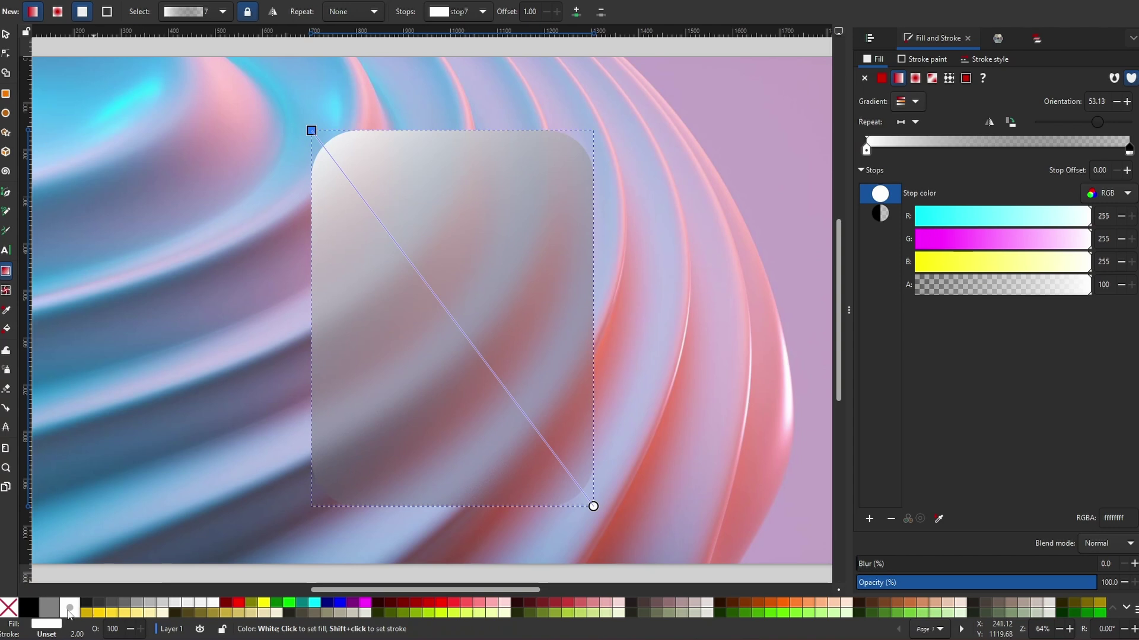
pyautogui.doubleClick(1097, 283)
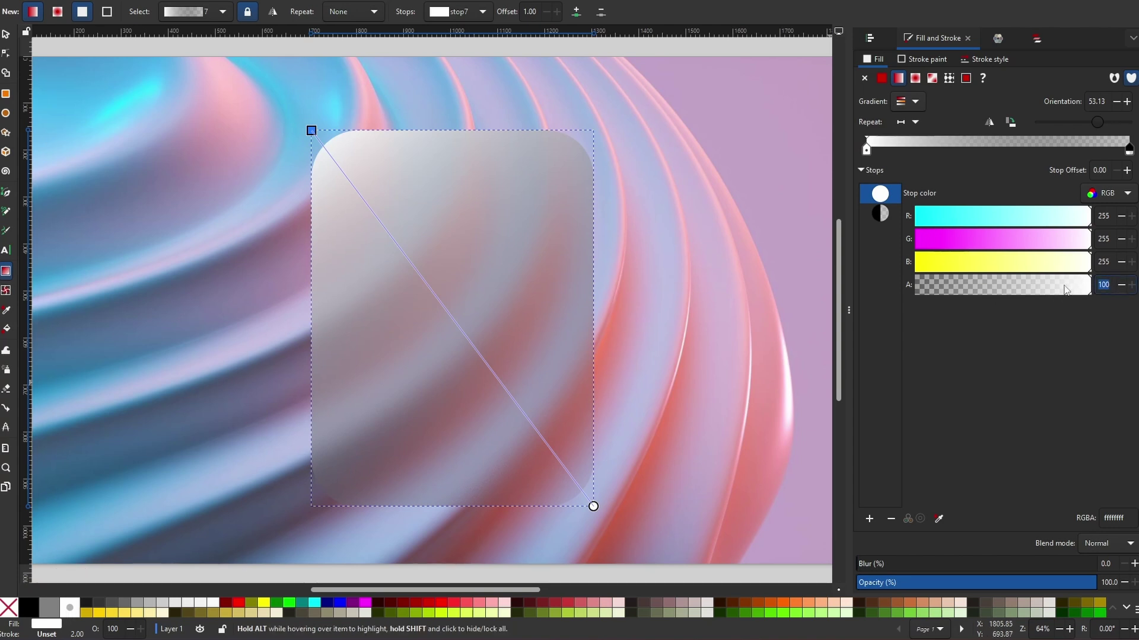
pyautogui.write('60')
pyautogui.press('Return')
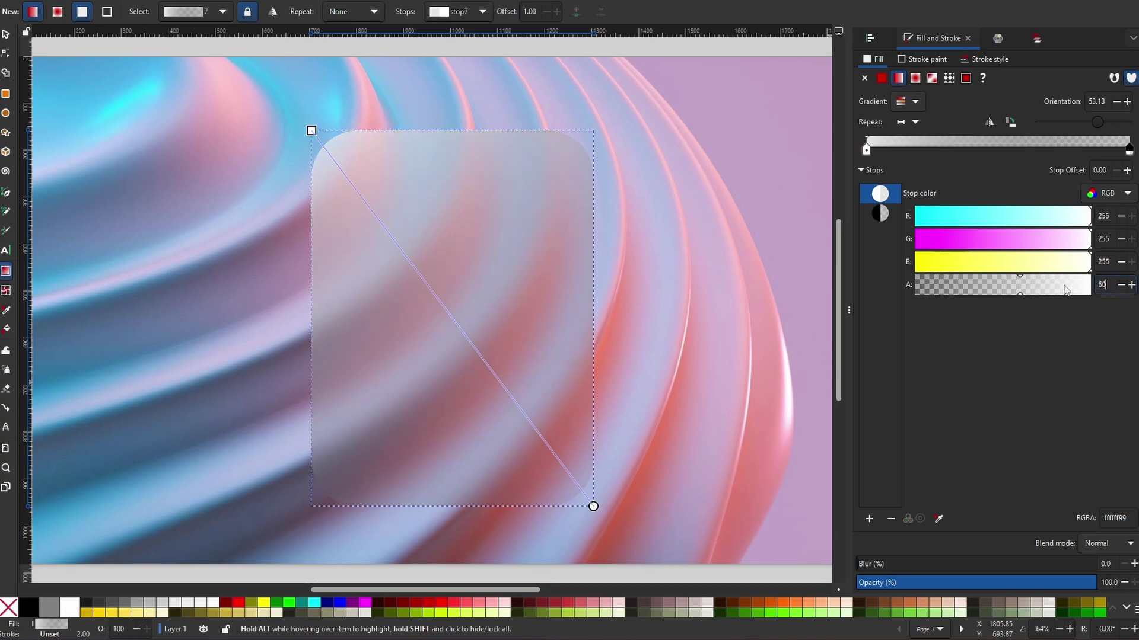
# Make the gradient's end stop white at 30 alpha
pyautogui.click(881, 213)
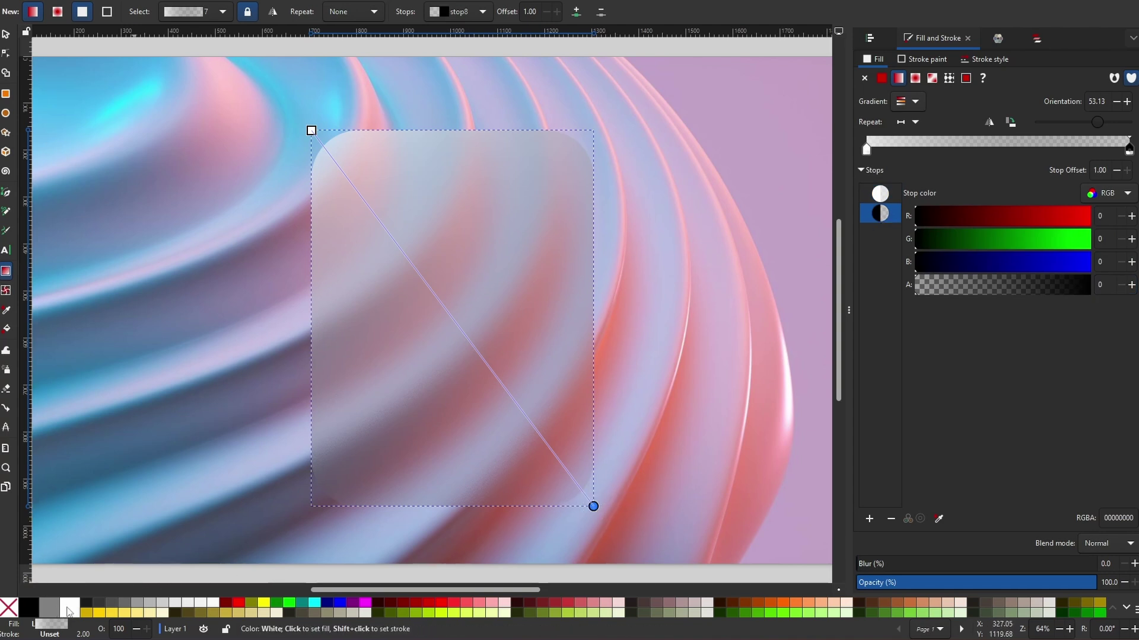
pyautogui.click(69, 610)
pyautogui.click(1116, 282)
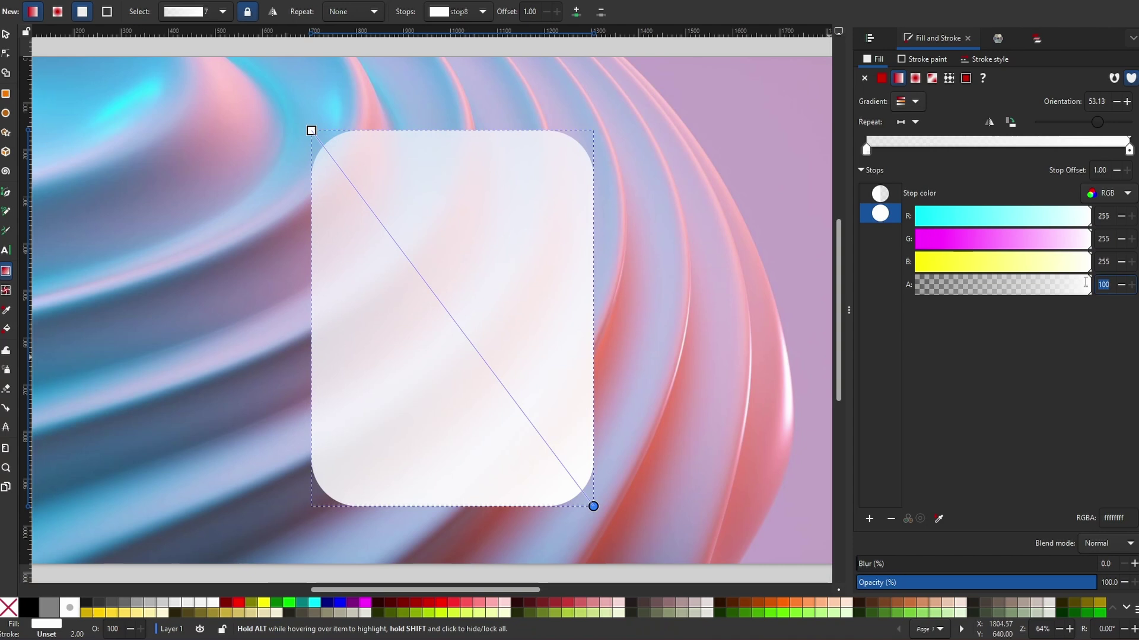
pyautogui.press('Return')
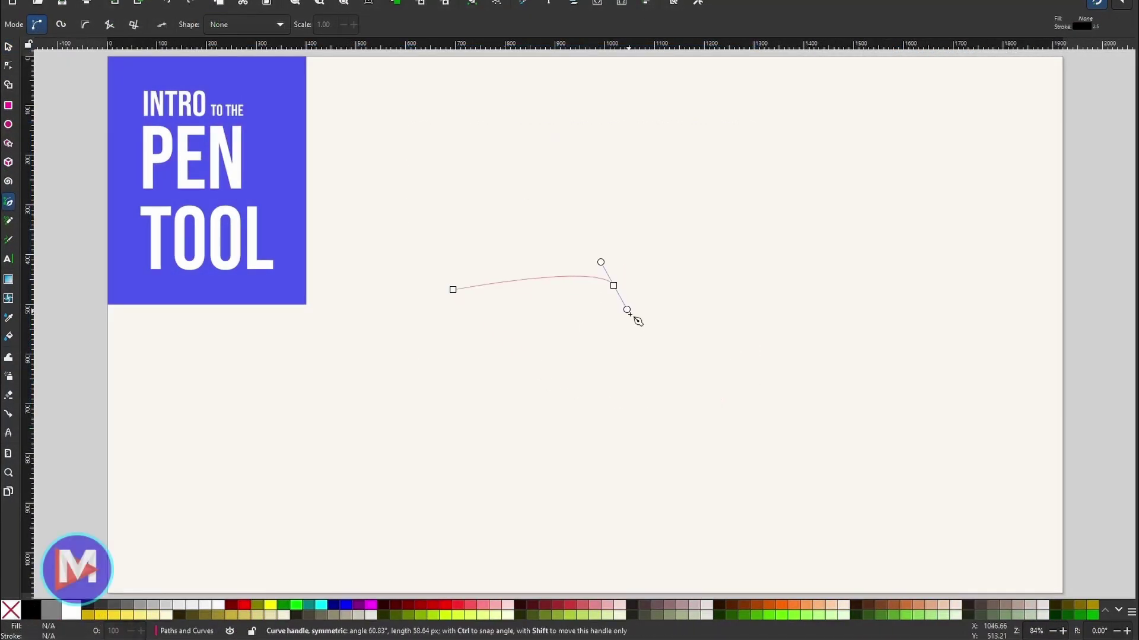
pyautogui.moveTo(638, 321); pyautogui.dragTo(686, 354)
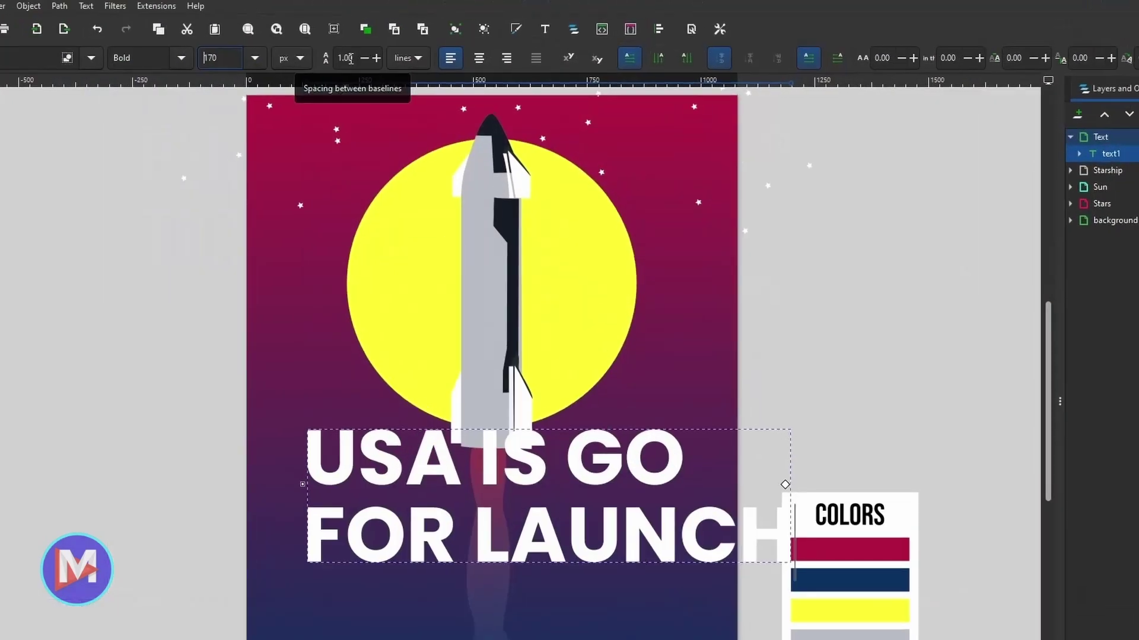
pyautogui.scroll(-2, 376, 58)
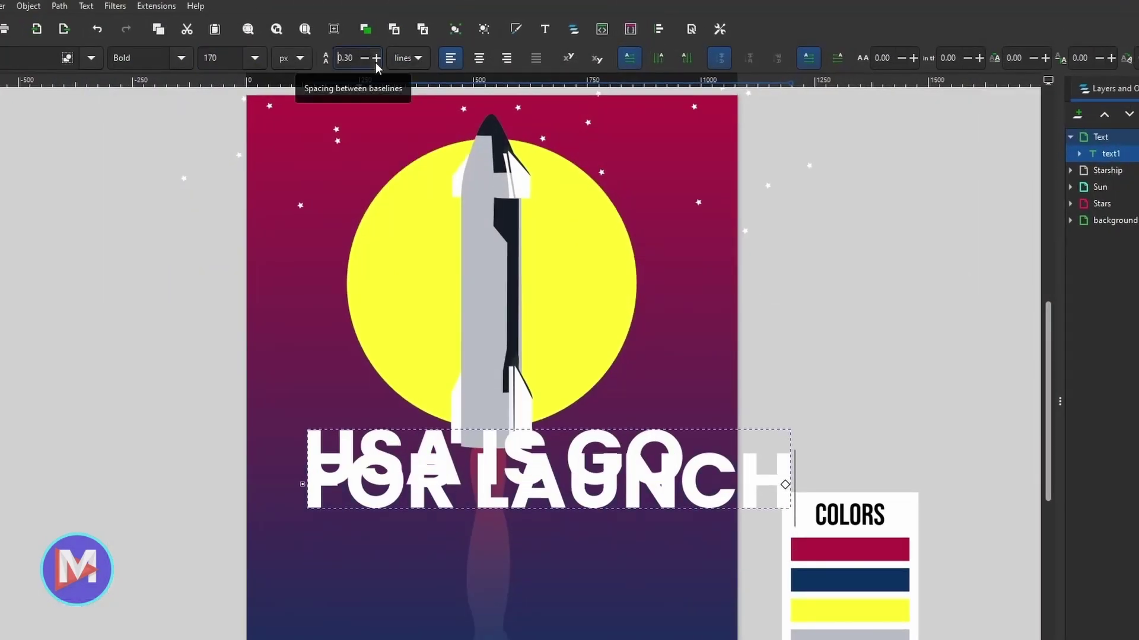
pyautogui.click(479, 57)
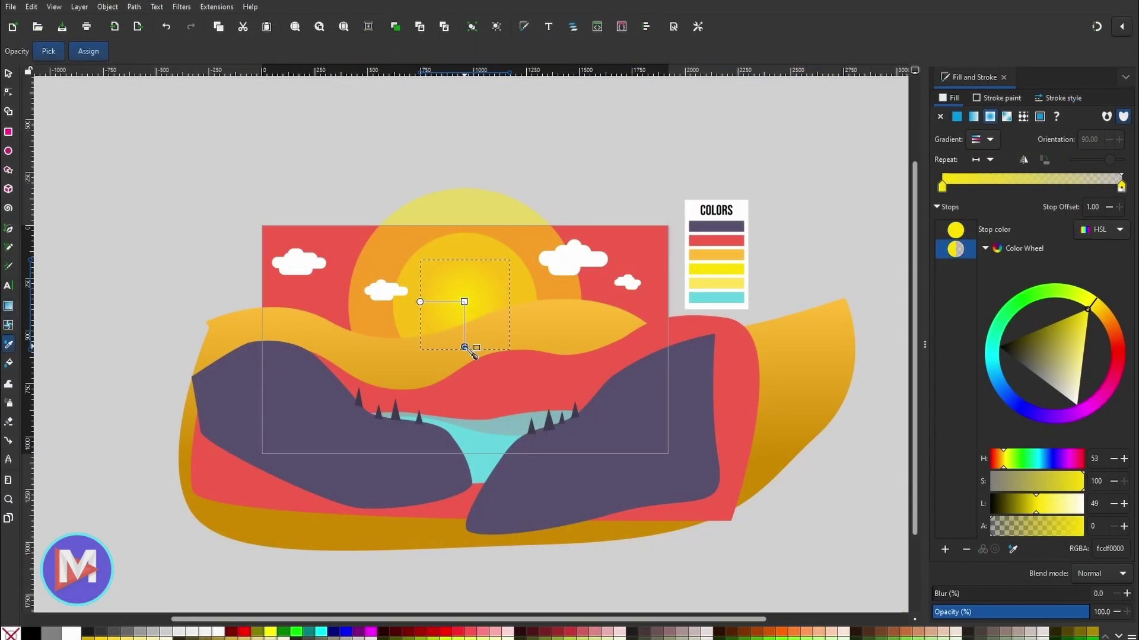
pyautogui.click(514, 318)
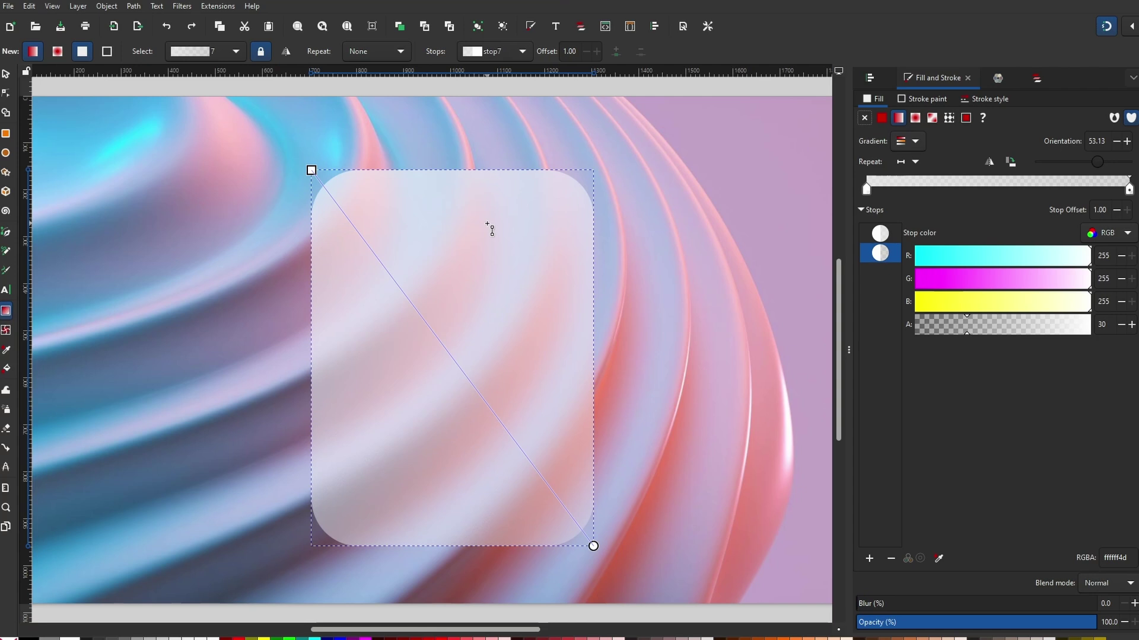
# Drag a diagonal stroke gradient across the glass rectangle's outline
pyautogui.click(106, 54)
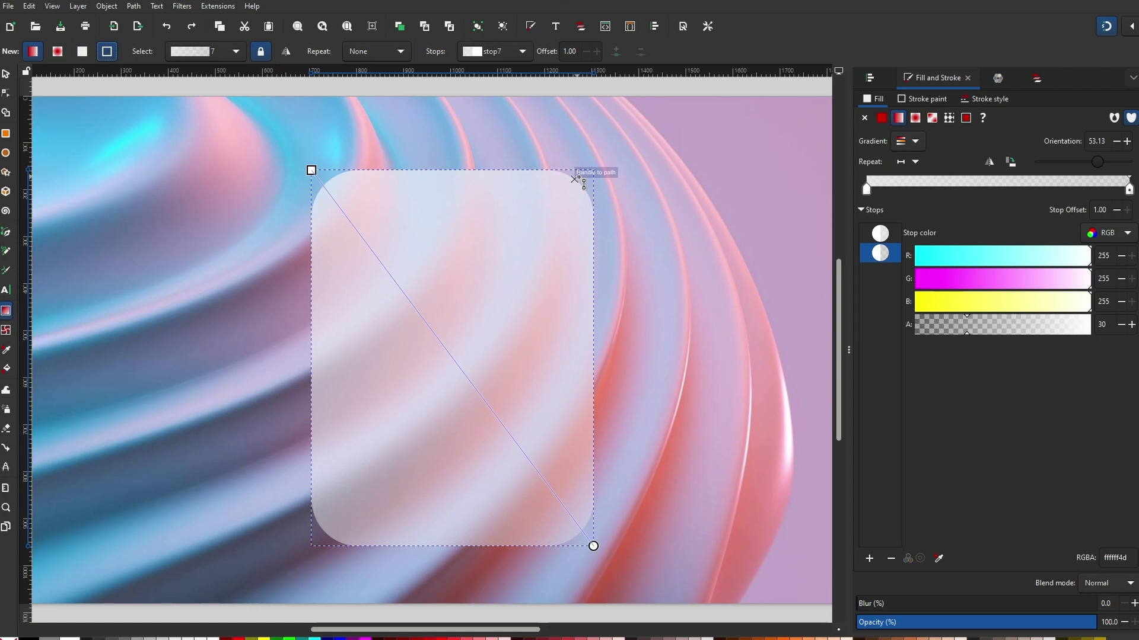
pyautogui.moveTo(594, 170)
pyautogui.mouseDown()
pyautogui.moveTo(388, 394)
pyautogui.moveTo(312, 546)
pyautogui.mouseUp()
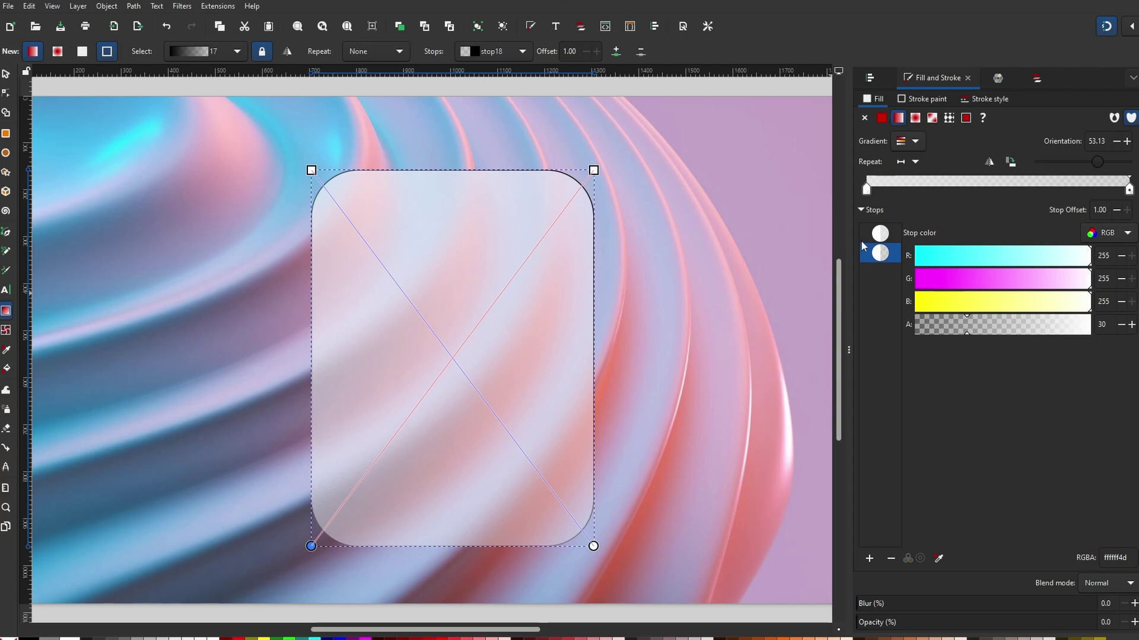
pyautogui.click(929, 99)
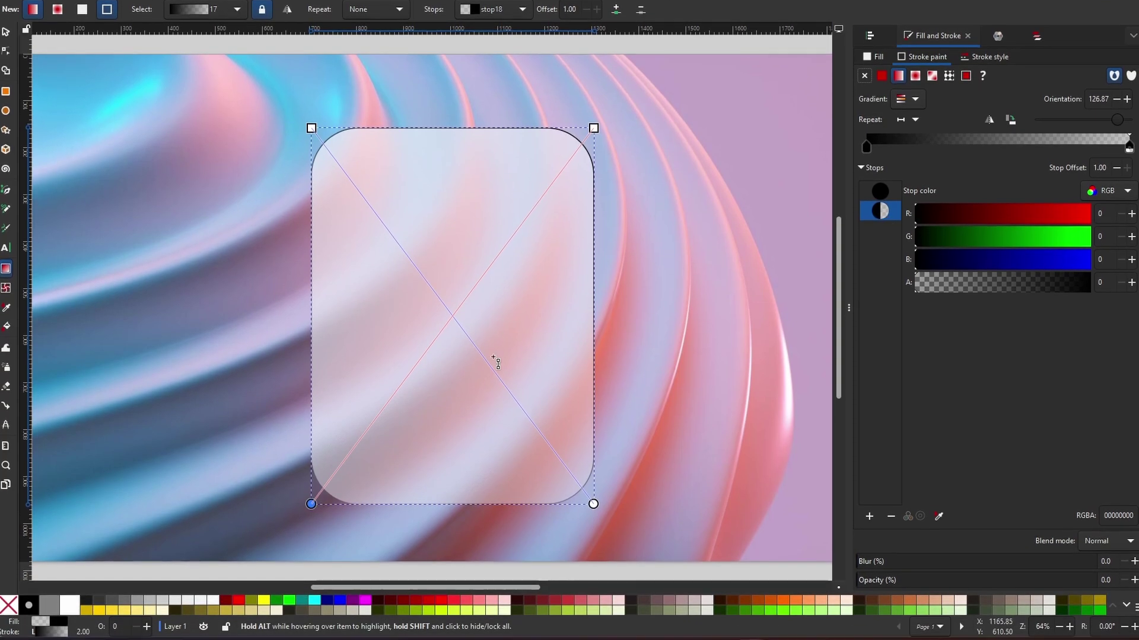
# Make both outline gradient stops white, with the start at 80 and the end at 40 opacity
pyautogui.click(70, 606)
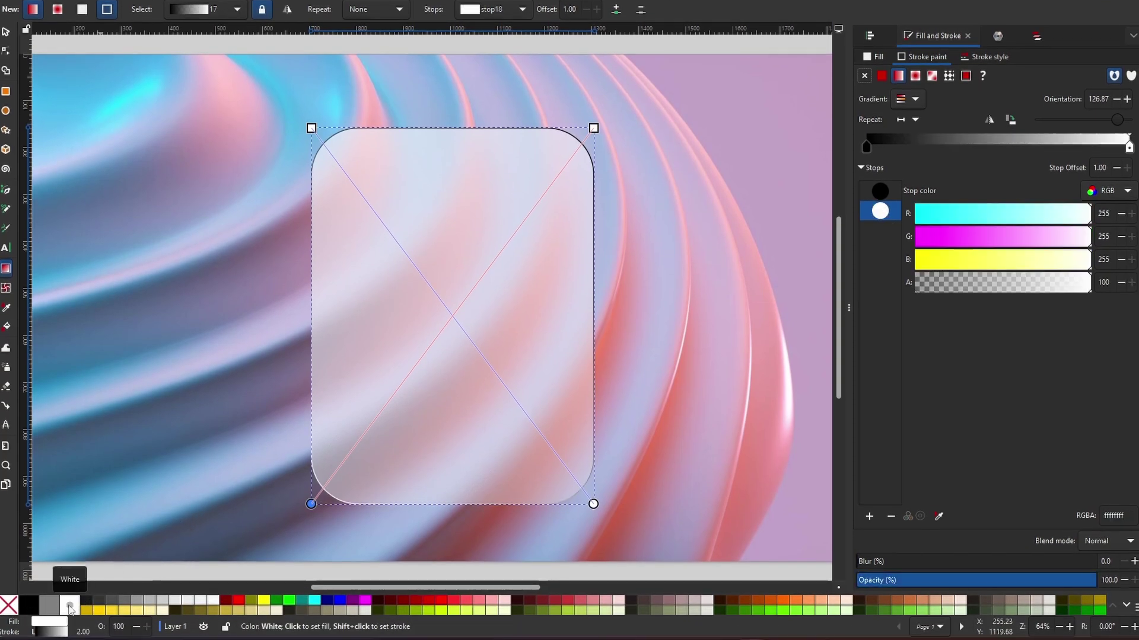
pyautogui.doubleClick(1111, 285)
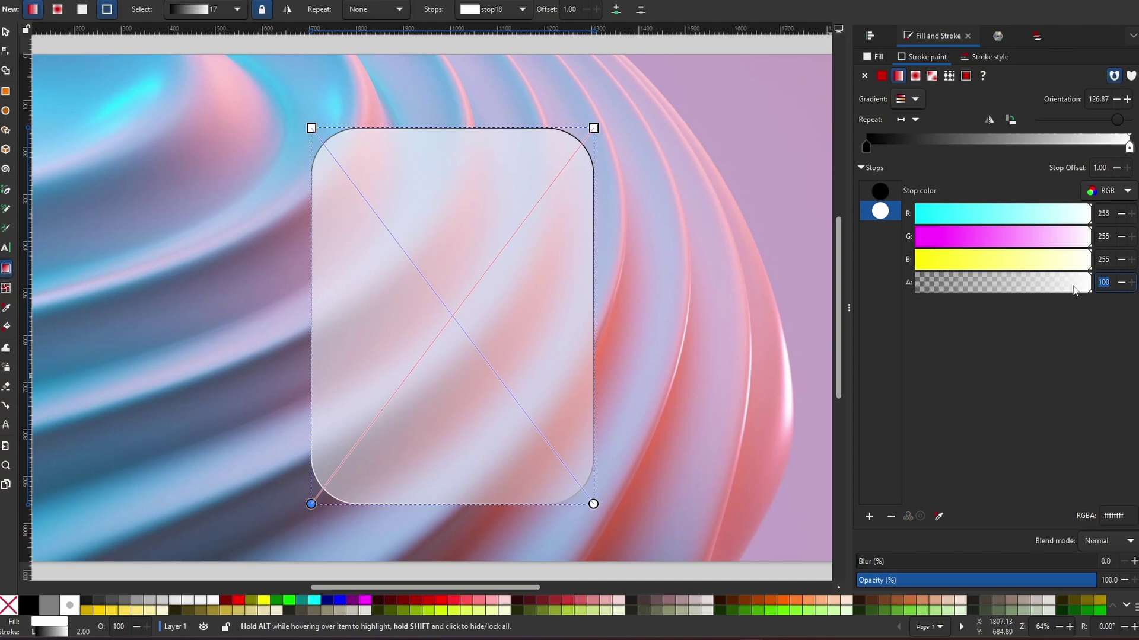
pyautogui.press('Return')
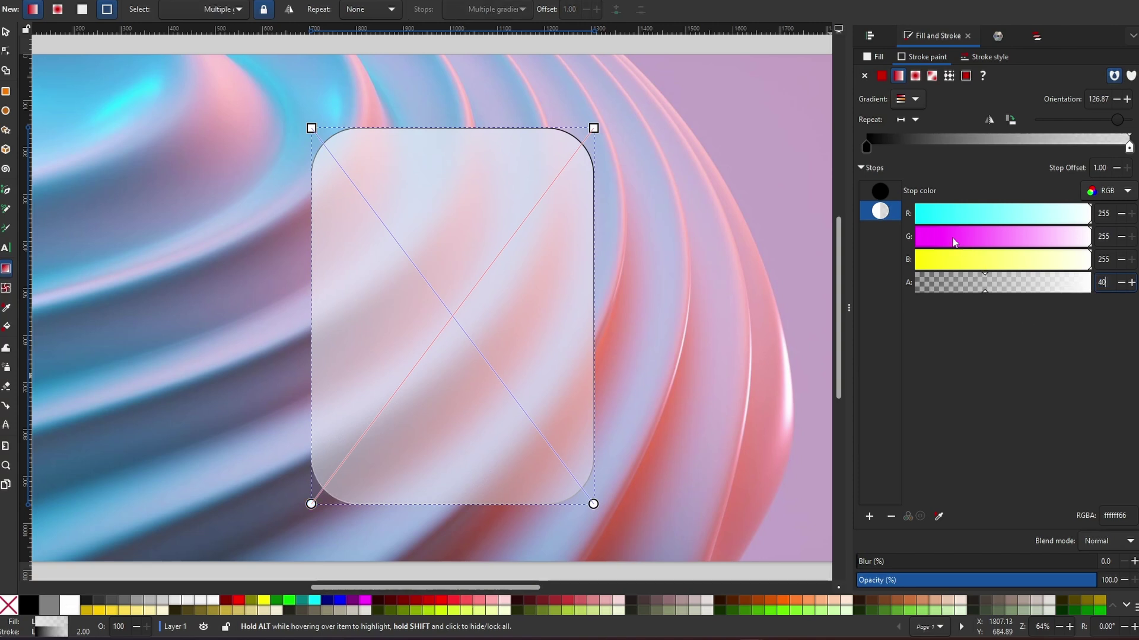
pyautogui.click(880, 191)
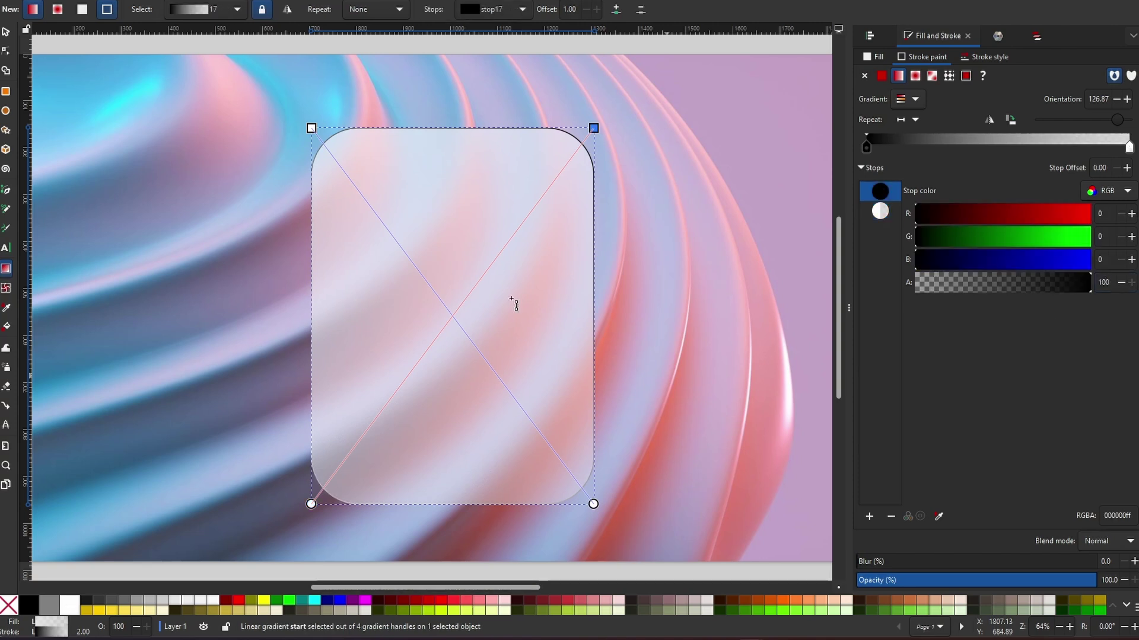
pyautogui.click(70, 605)
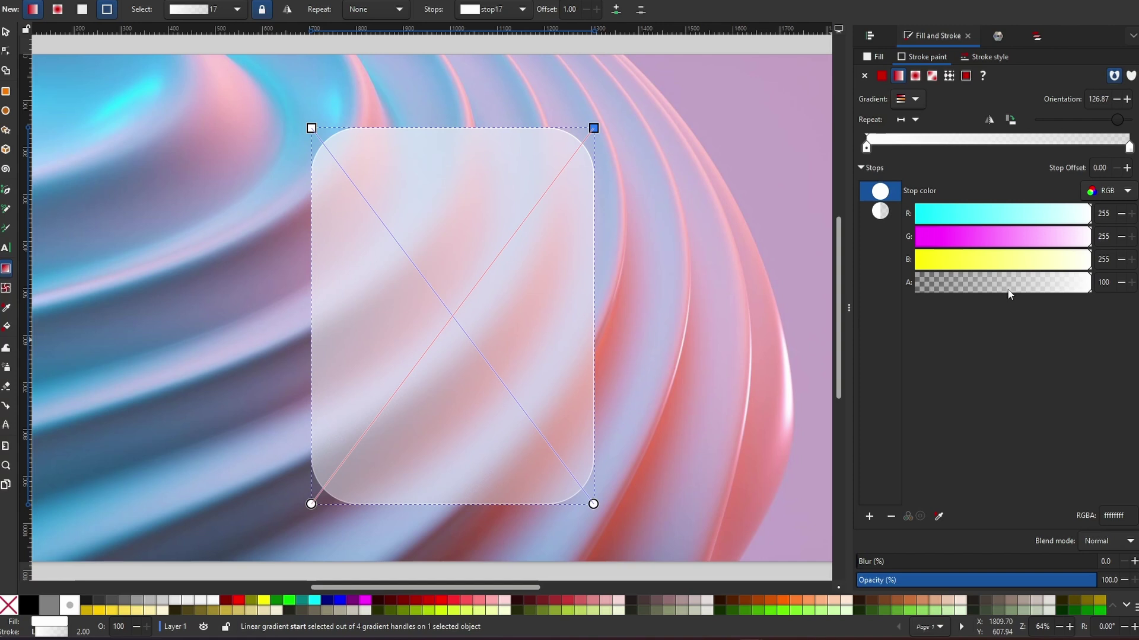
pyautogui.doubleClick(1111, 283)
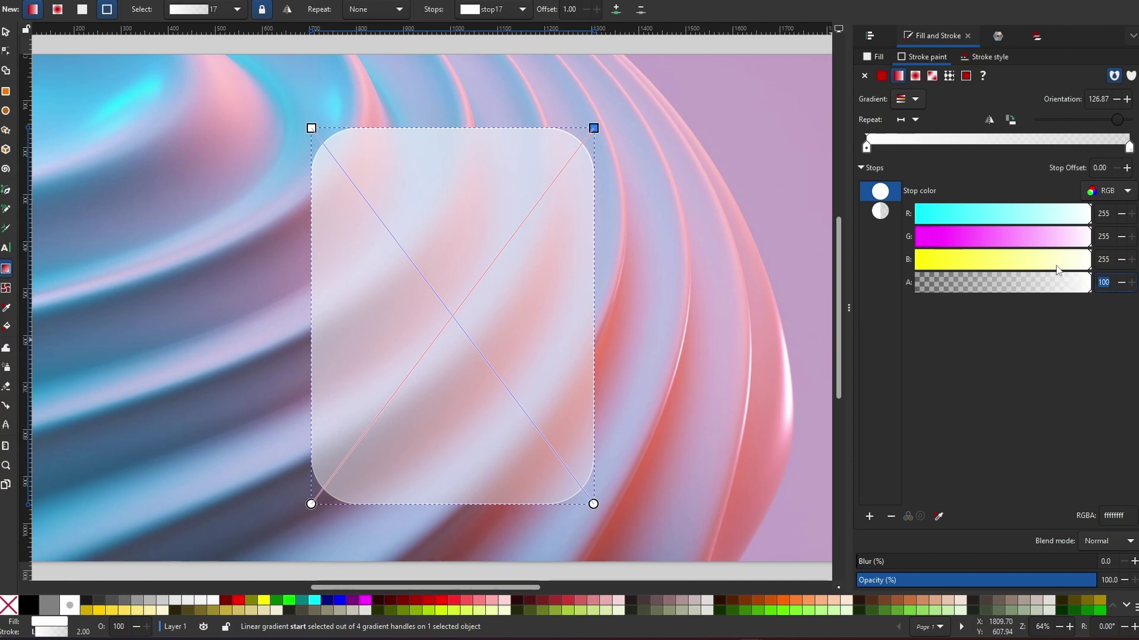
pyautogui.press('Return')
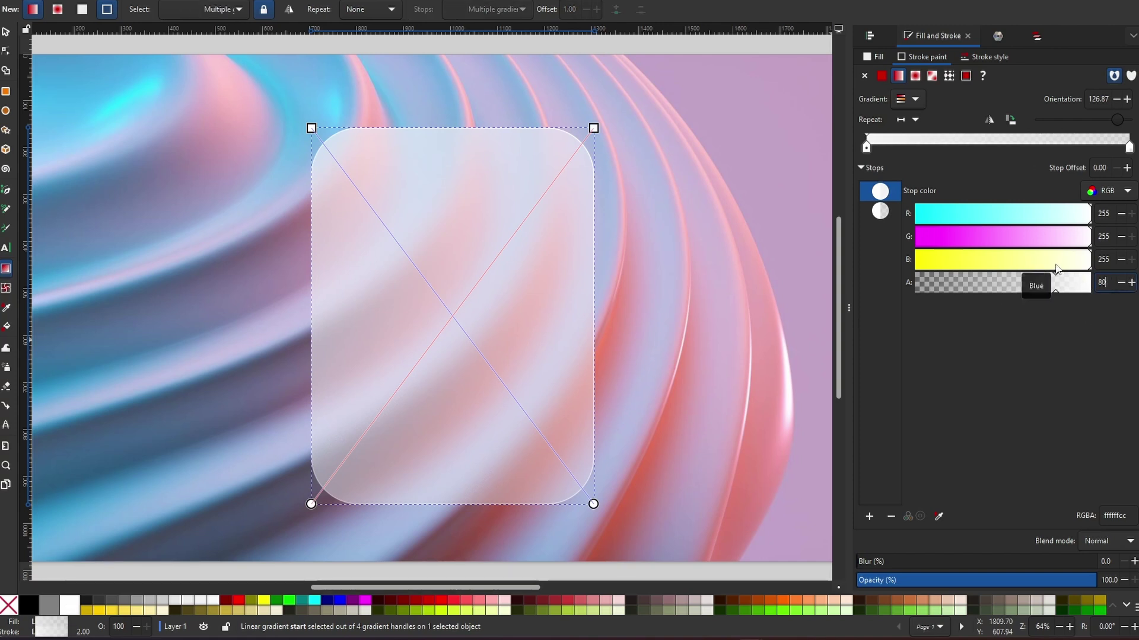
pyautogui.click(6, 31)
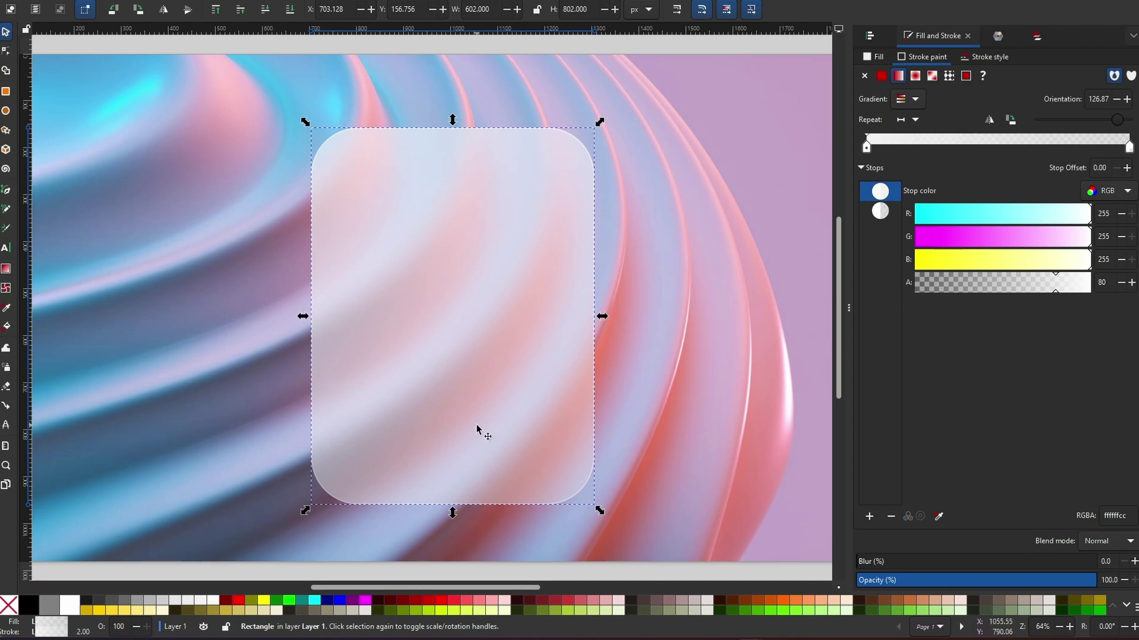
# Move the heading, subtitle and button group g52 onto the glass card and raise it to the top
pyautogui.scroll(-1, 537, 406)
pyautogui.moveTo(643, 432); pyautogui.dragTo(378, 378)
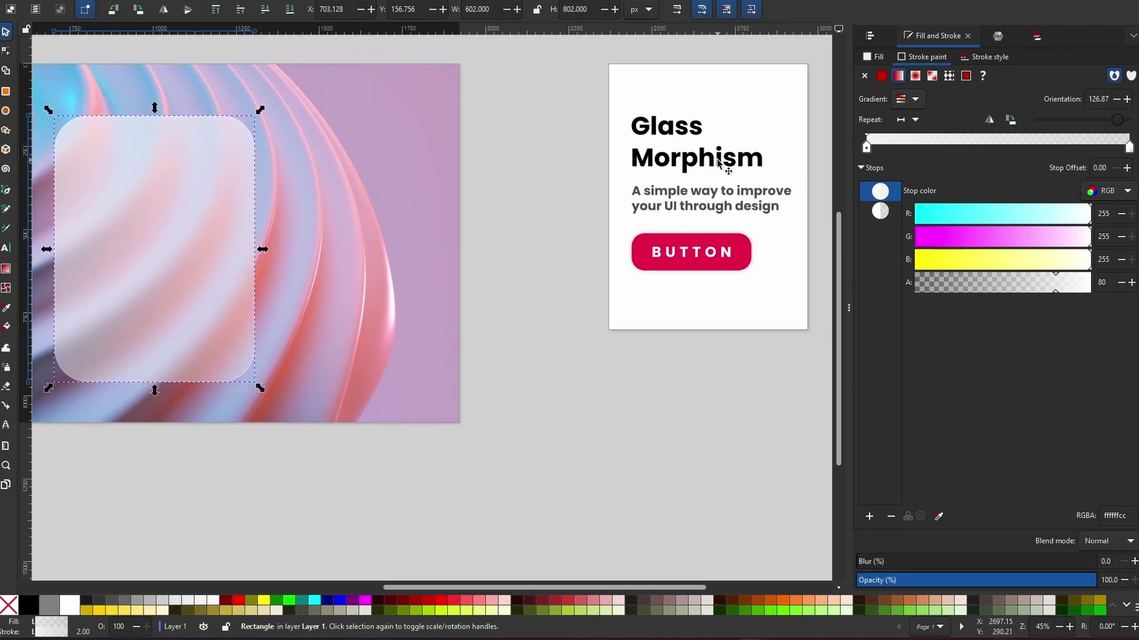
pyautogui.moveTo(722, 165); pyautogui.dragTo(175, 205)
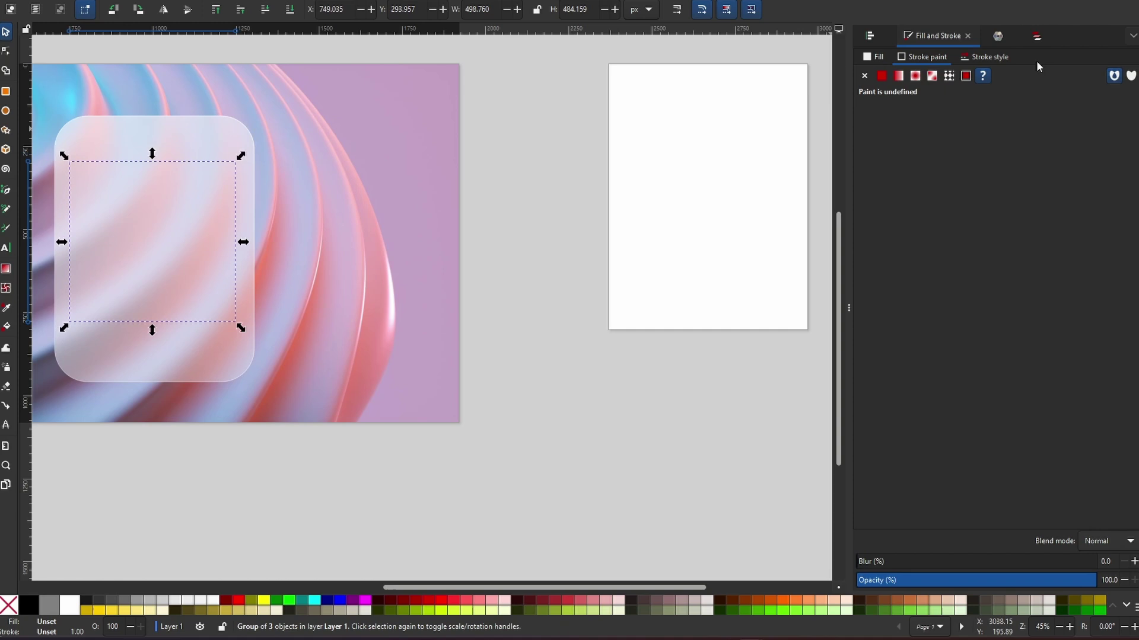
pyautogui.click(1037, 37)
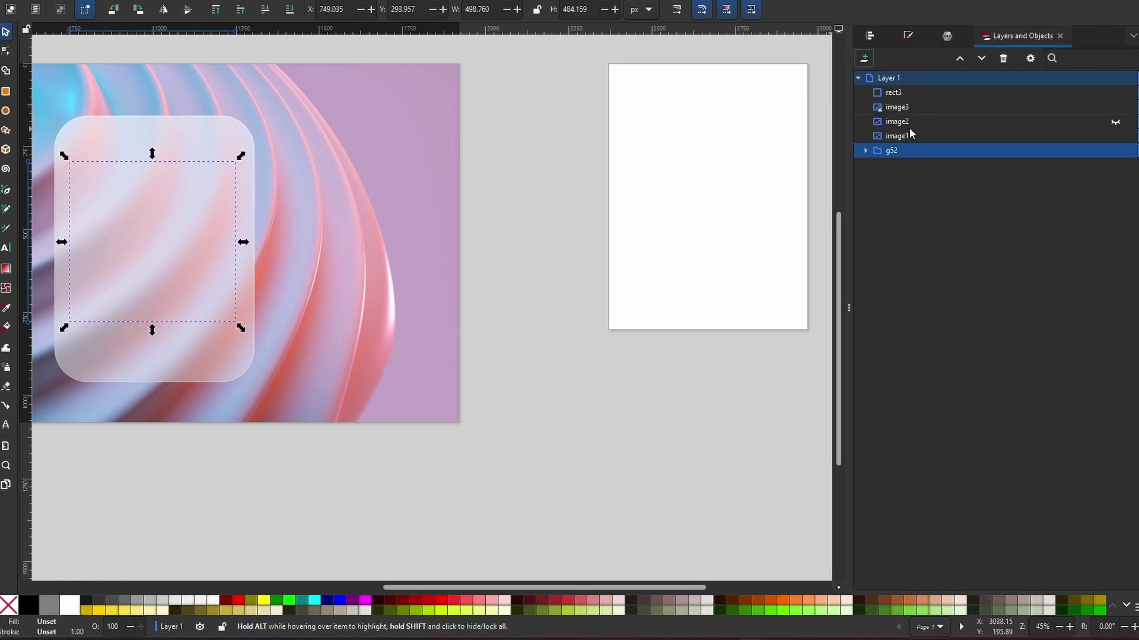
pyautogui.moveTo(889, 153); pyautogui.dragTo(913, 89)
# Centre the text group horizontally on the glass rectangle rect3
pyautogui.scroll(2, 420, 521)
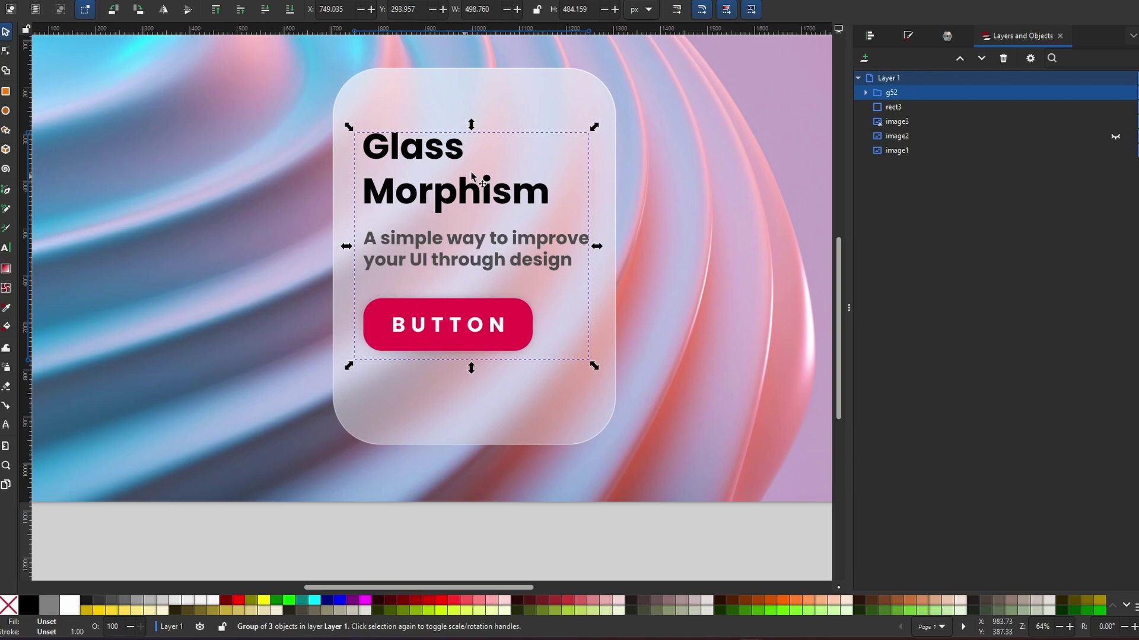
pyautogui.keyDown('shift'); pyautogui.click(519, 142); pyautogui.keyUp('shift')
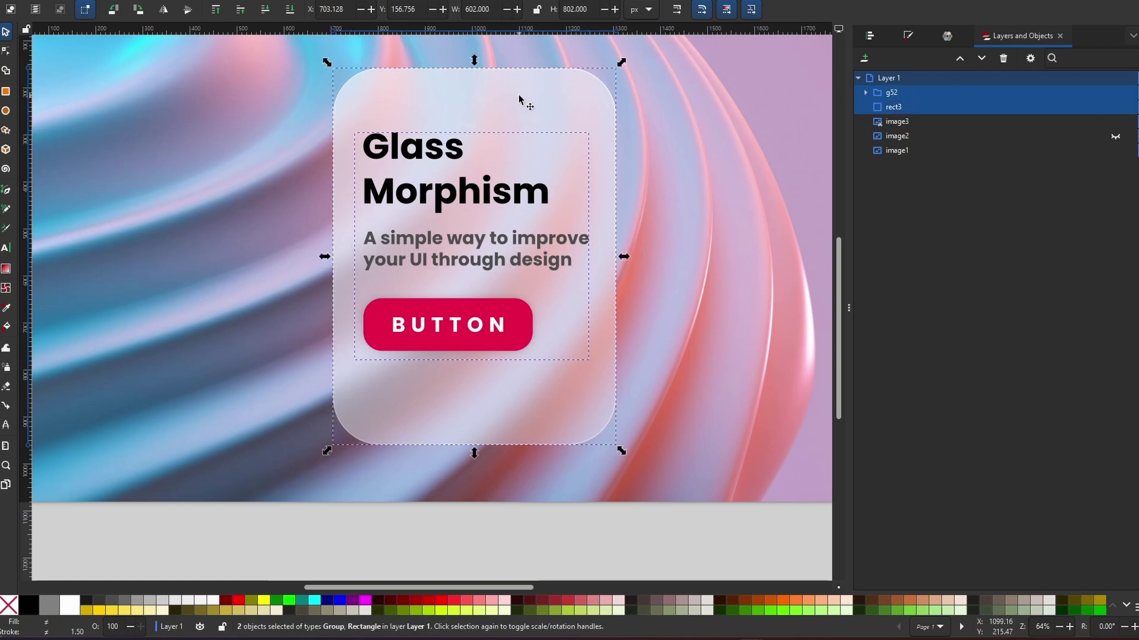
pyautogui.click(869, 39)
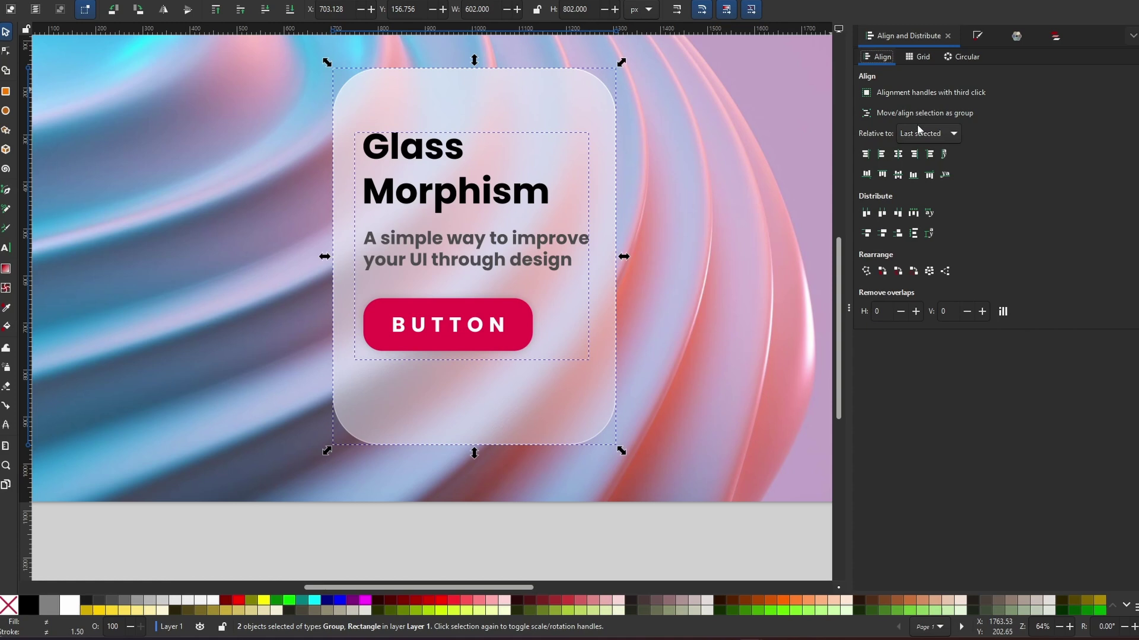
pyautogui.click(899, 156)
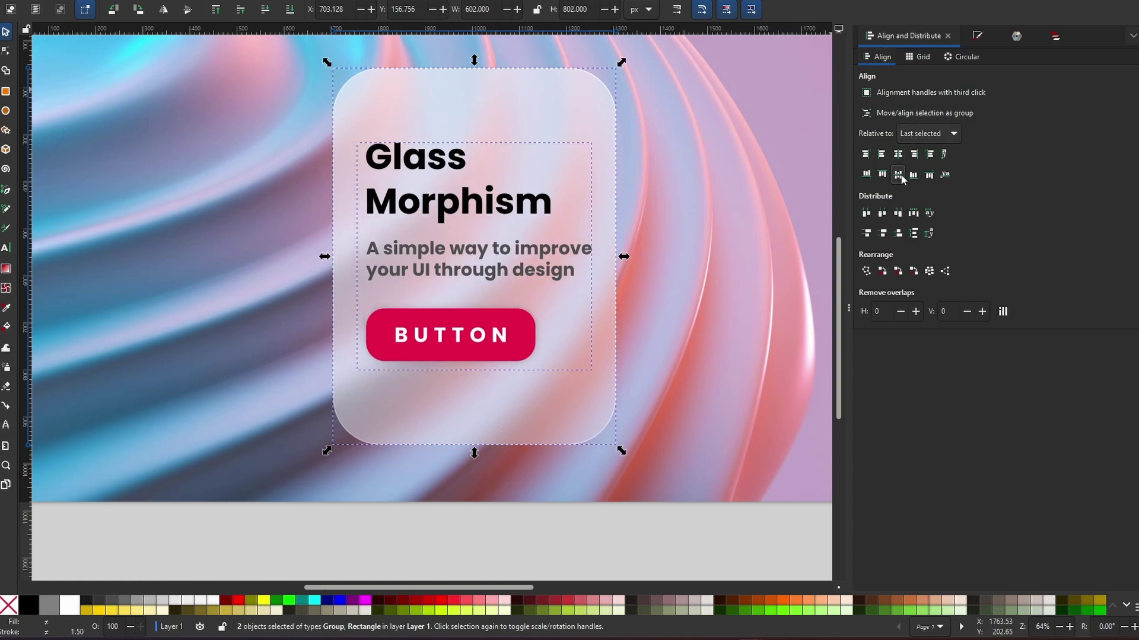
pyautogui.click(627, 542)
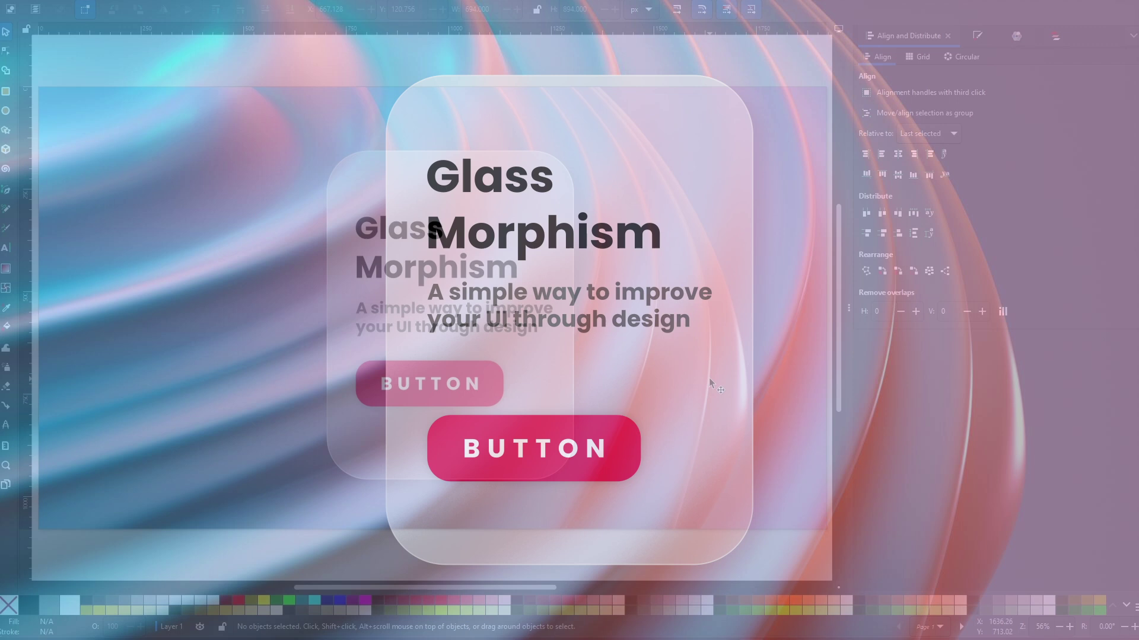